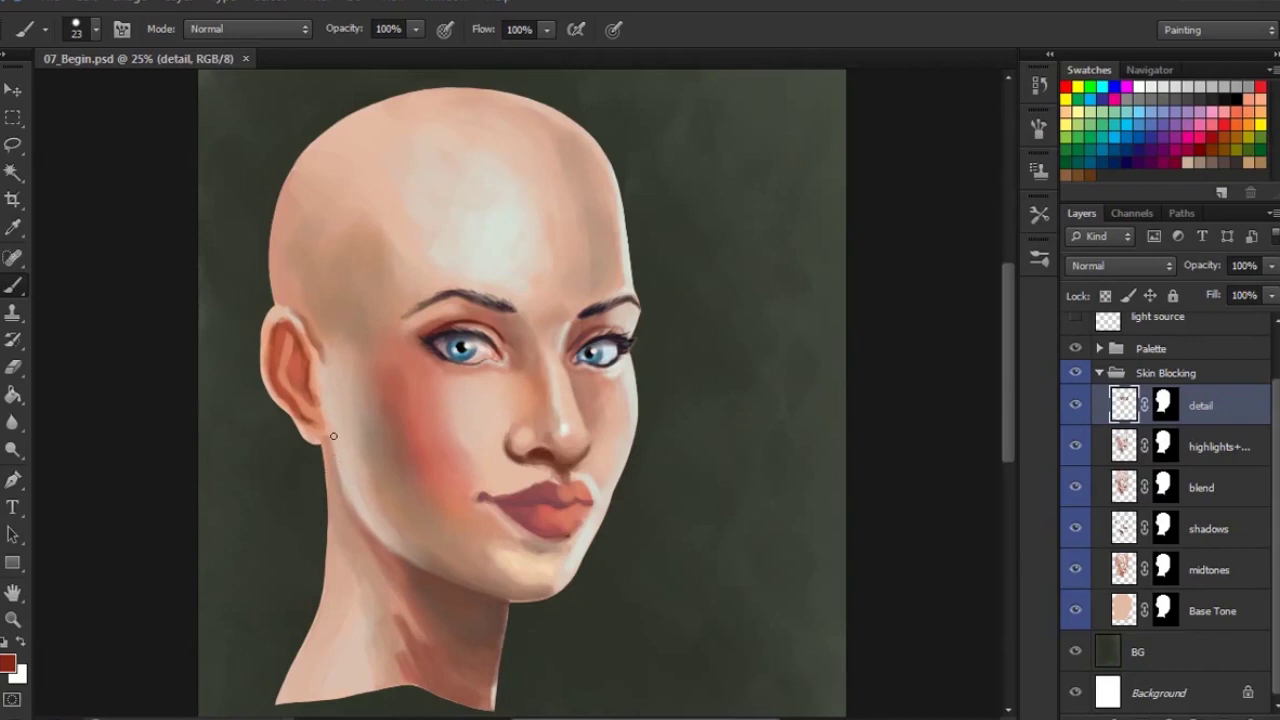
Step: Paint dark red shadow along the upper inner contour of the ear on the detail layer
key(ctrl+plus)
key(ctrl+plus)
key(ctrl+plus)
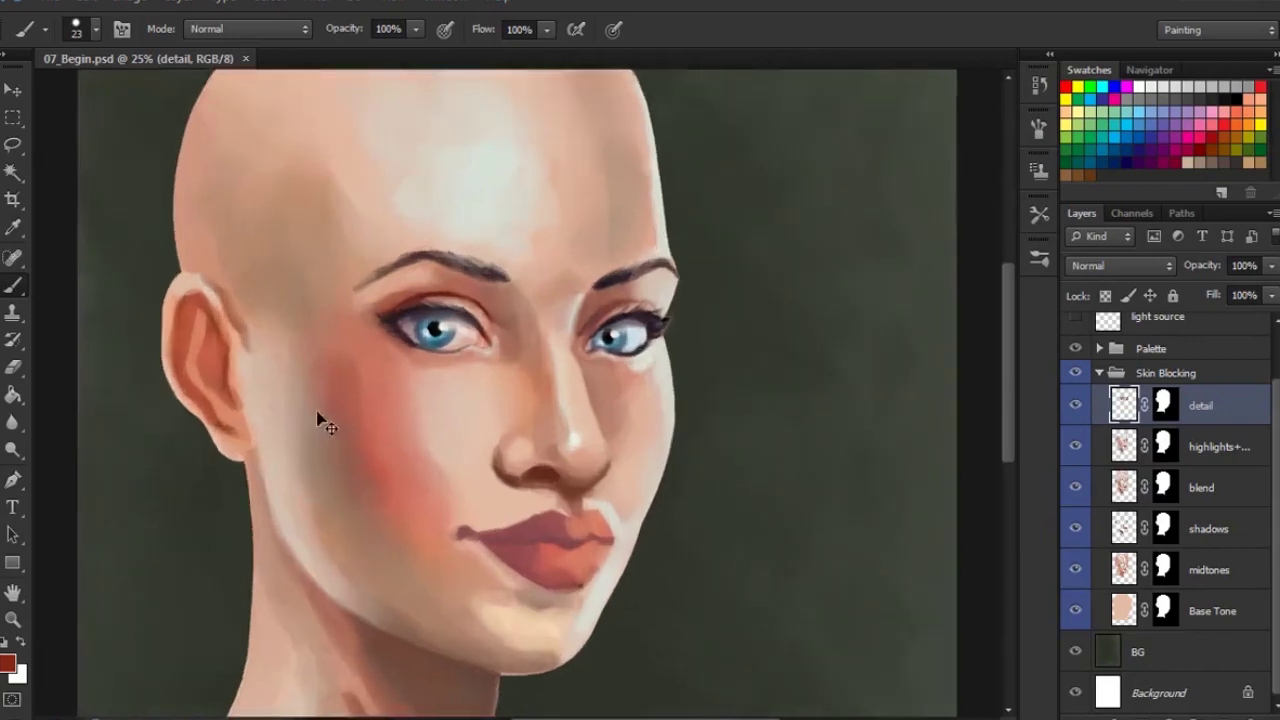
mouse_move(161, 398)
mouse_down()
mouse_move(760, 514)
mouse_move(697, 469)
mouse_move(666, 480)
mouse_up()
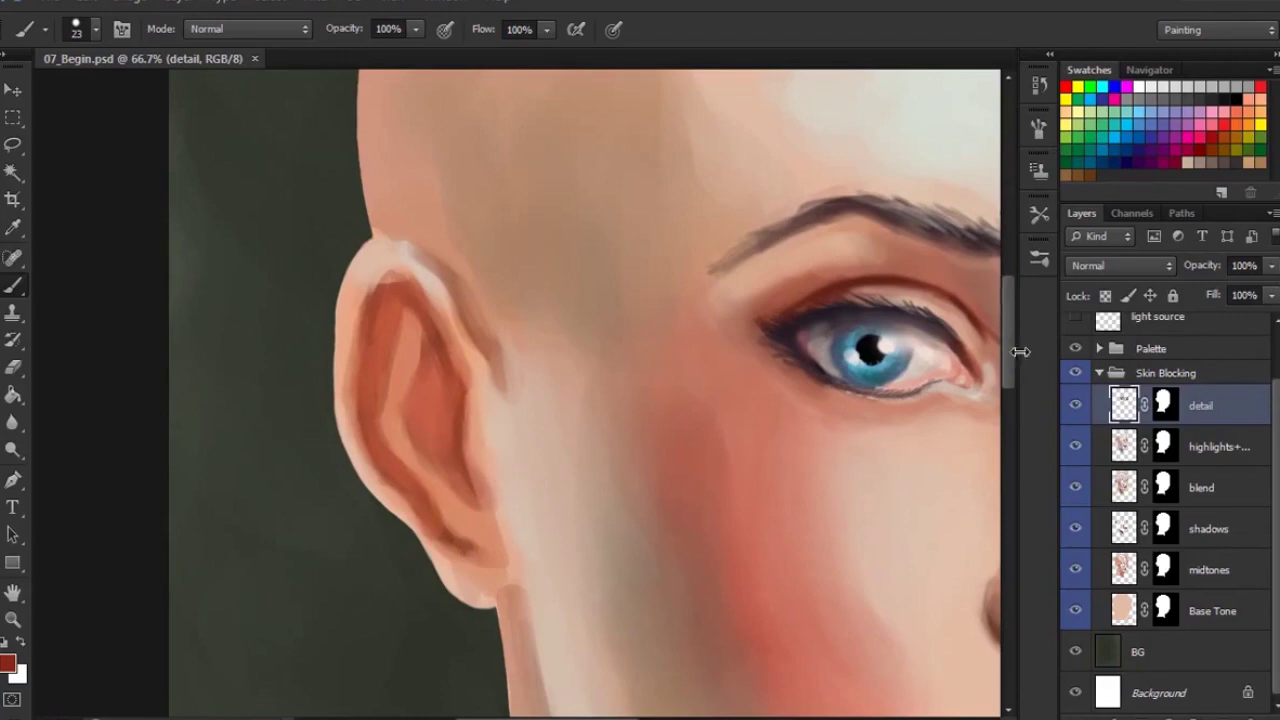
mouse_move(1008, 352)
mouse_down()
mouse_move(1003, 544)
mouse_move(1017, 287)
mouse_move(1016, 316)
mouse_up()
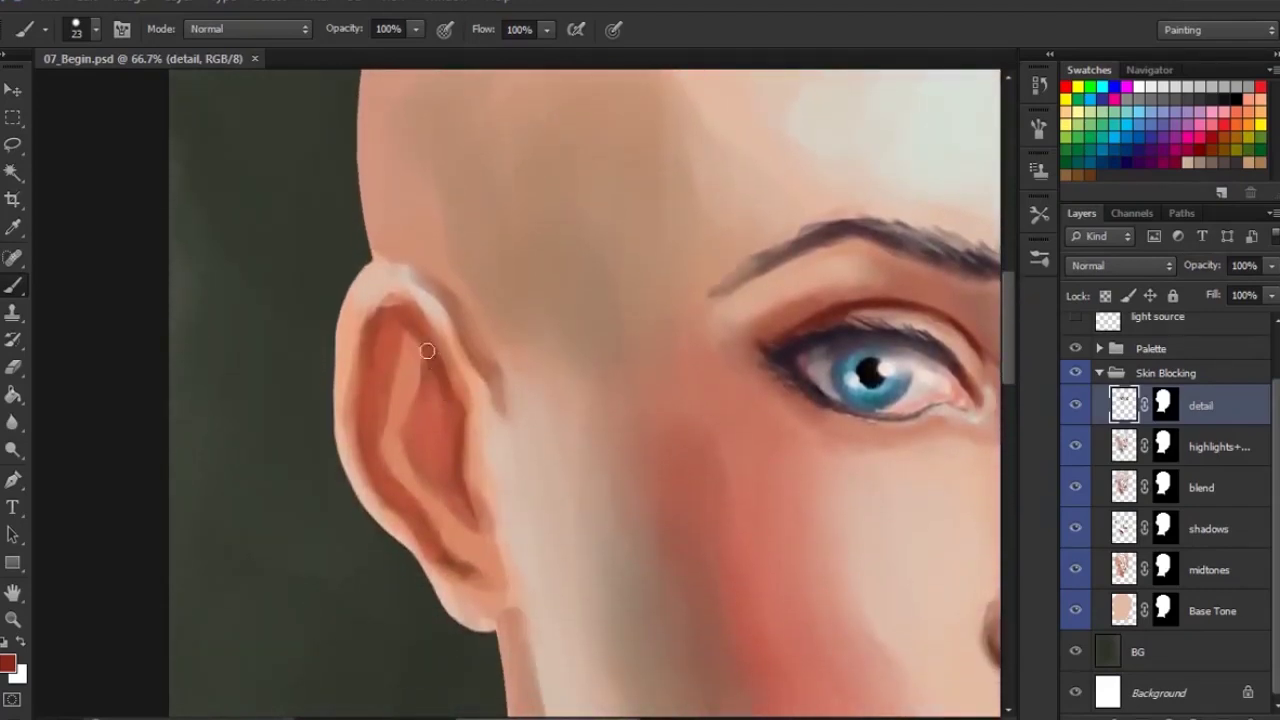
mouse_move(388, 314)
mouse_down()
mouse_move(370, 341)
mouse_move(401, 310)
mouse_move(368, 341)
mouse_move(383, 307)
mouse_move(364, 360)
mouse_move(375, 320)
mouse_up()
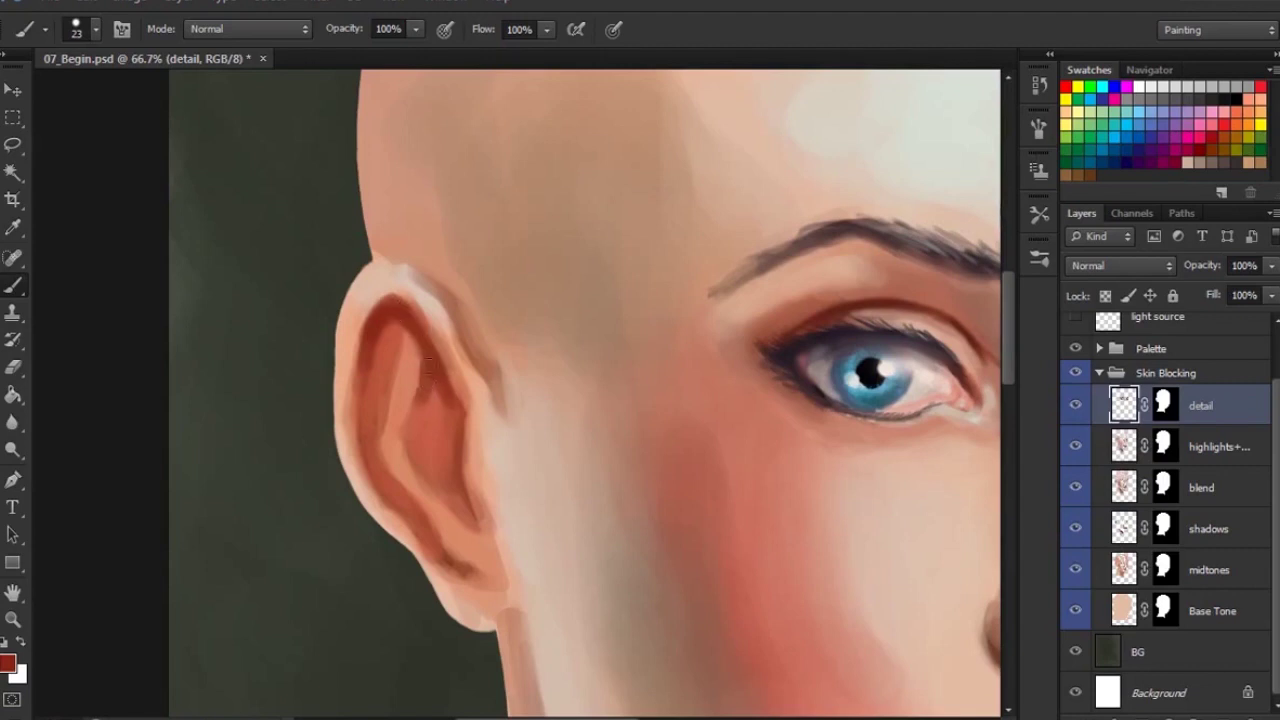
Step: Paint thin folds in the ear's central hollow with an 8 px brush, then set a 17 px brush with a sampled reddish tone
right_click(430, 418)
text(8)
key(Return)
alt+click(388, 358)
right_click(388, 356)
drag(420, 412, 424, 412)
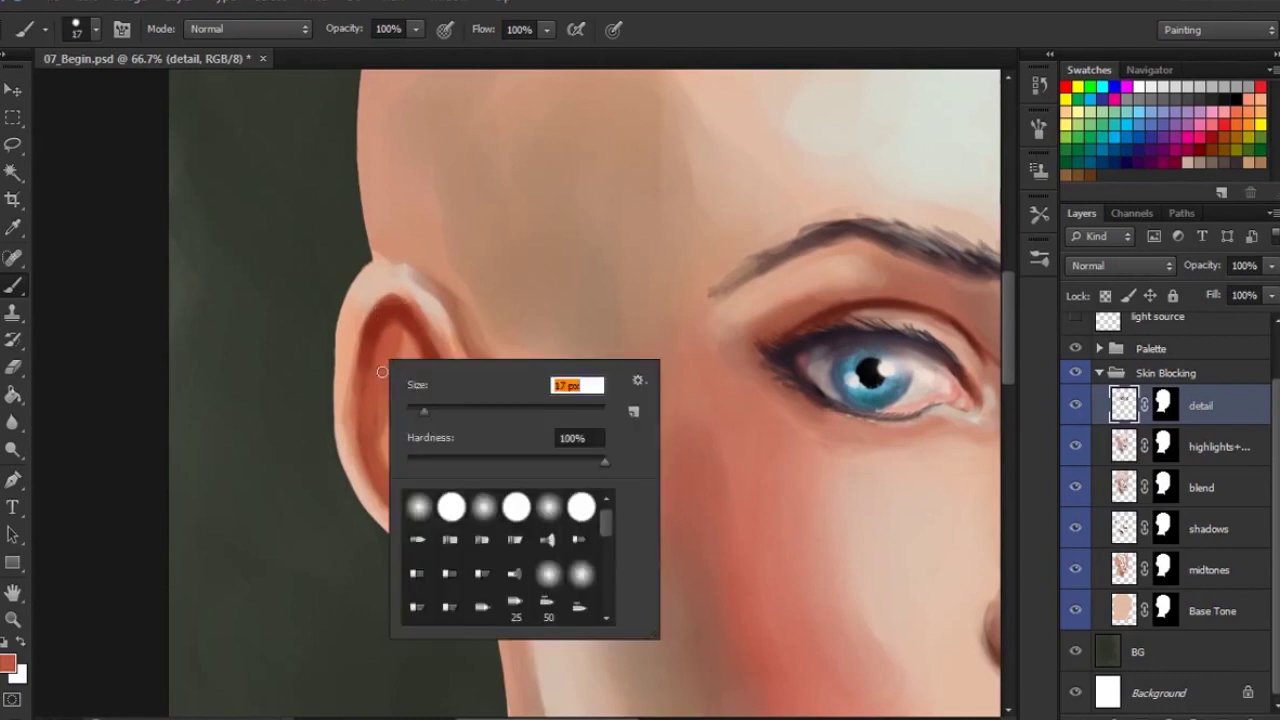
key(Return)
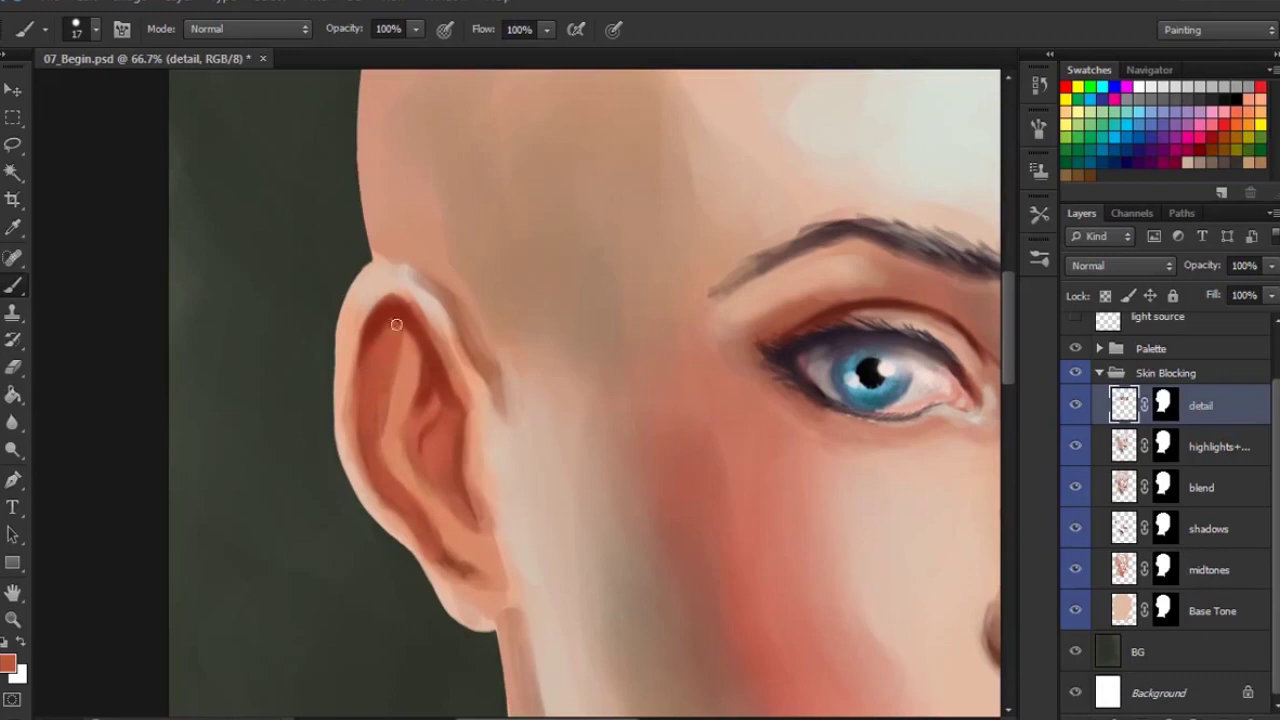
Step: Sample dark and mid reds from the ear and refine the small folds in its central hollow
alt+click(396, 320)
alt+click(421, 423)
alt+click(452, 387)
alt+click(449, 403)
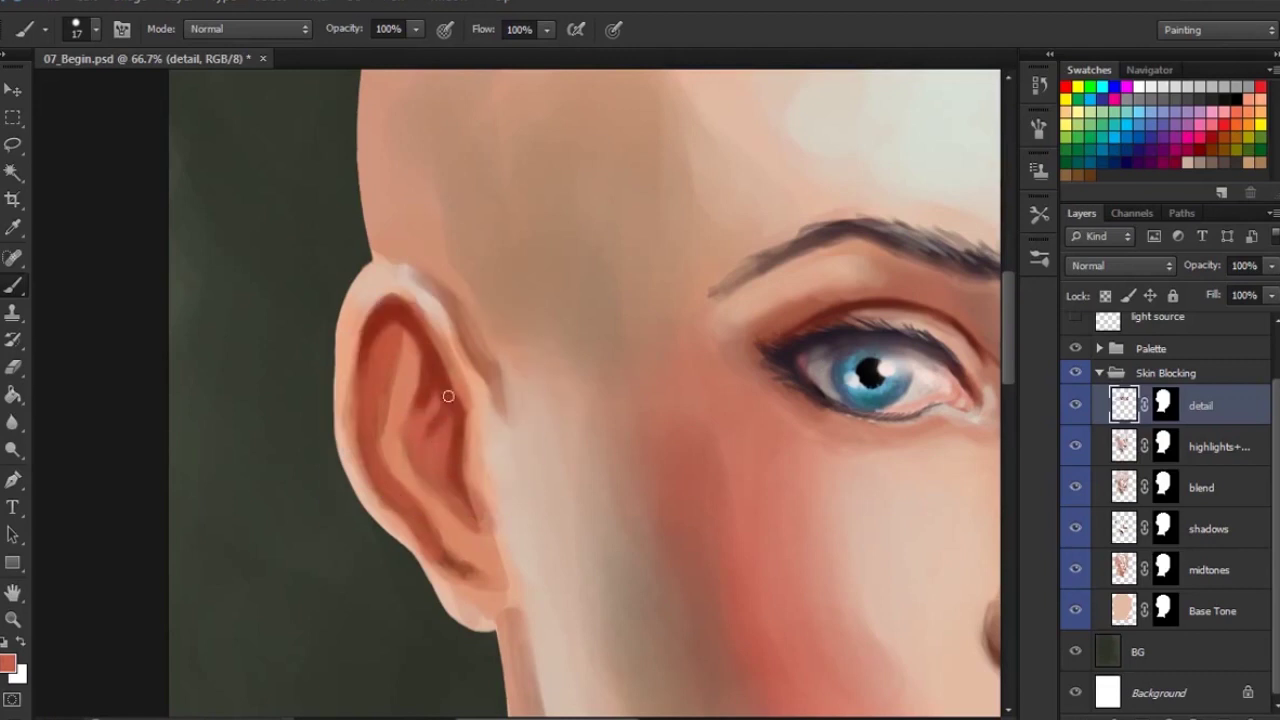
alt+click(450, 440)
Step: Sample skin and shadow tones around the ear and paint over the white highlight on its upper rim
alt+click(347, 353)
drag(361, 315, 364, 307)
alt+click(442, 370)
mouse_move(397, 261)
mouse_down()
mouse_move(453, 299)
mouse_move(482, 367)
mouse_move(446, 289)
mouse_move(435, 301)
mouse_move(381, 286)
mouse_move(444, 337)
mouse_move(477, 407)
mouse_move(439, 325)
mouse_move(405, 289)
mouse_move(360, 294)
mouse_move(425, 299)
mouse_move(441, 320)
mouse_move(411, 288)
mouse_move(362, 296)
mouse_move(417, 274)
mouse_move(445, 335)
mouse_up()
alt+click(380, 283)
alt+click(471, 378)
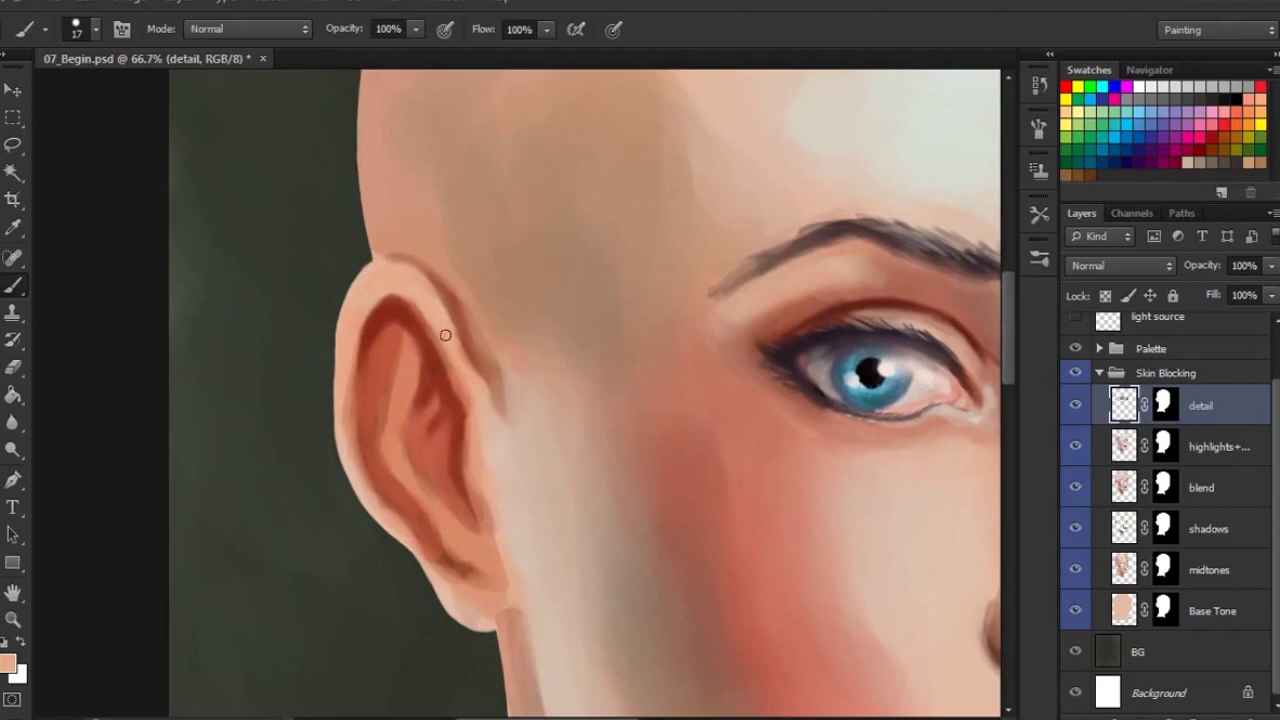
Step: Smooth the ear's upper rim and lower outer edge with sampled skin tones using a 28 px brush
alt+click(380, 376)
right_click(376, 332)
drag(425, 390, 434, 390)
key(Return)
mouse_move(362, 325)
mouse_down()
mouse_move(395, 290)
mouse_move(359, 320)
mouse_up()
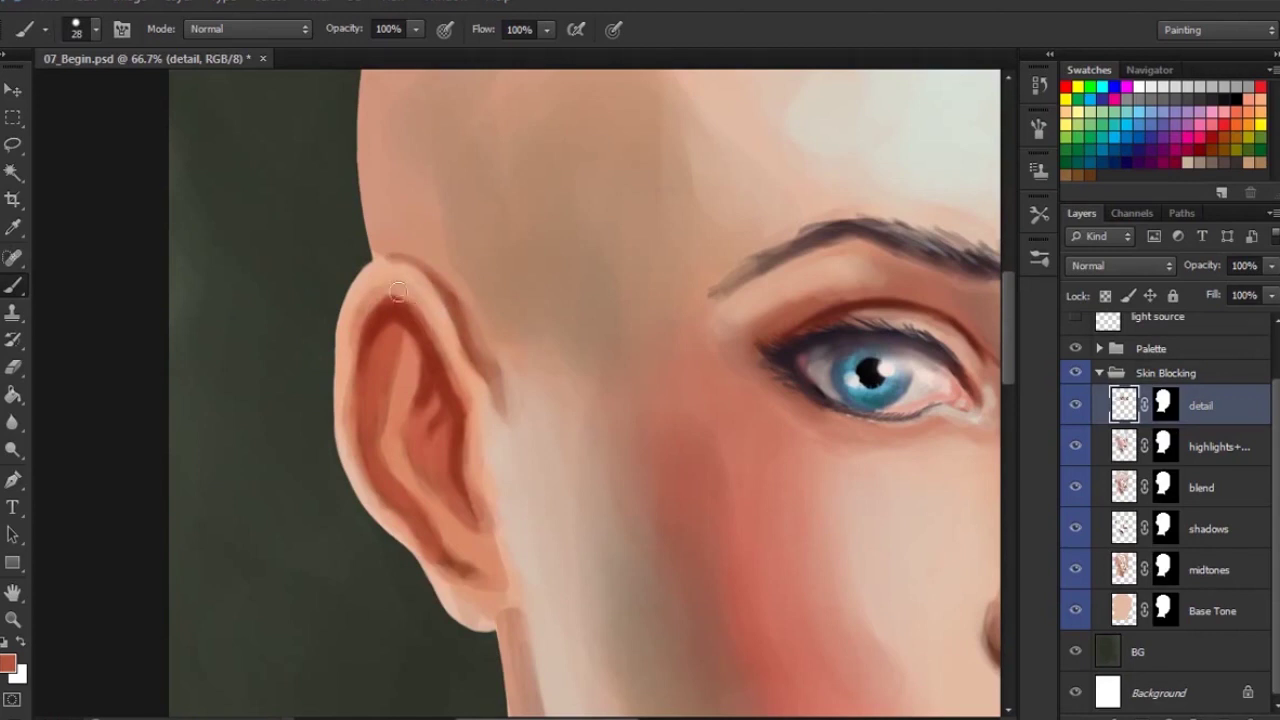
alt+click(369, 274)
mouse_move(364, 493)
mouse_down()
mouse_move(424, 556)
mouse_move(390, 437)
mouse_move(409, 511)
mouse_move(395, 518)
mouse_move(454, 589)
mouse_up()
alt+click(394, 519)
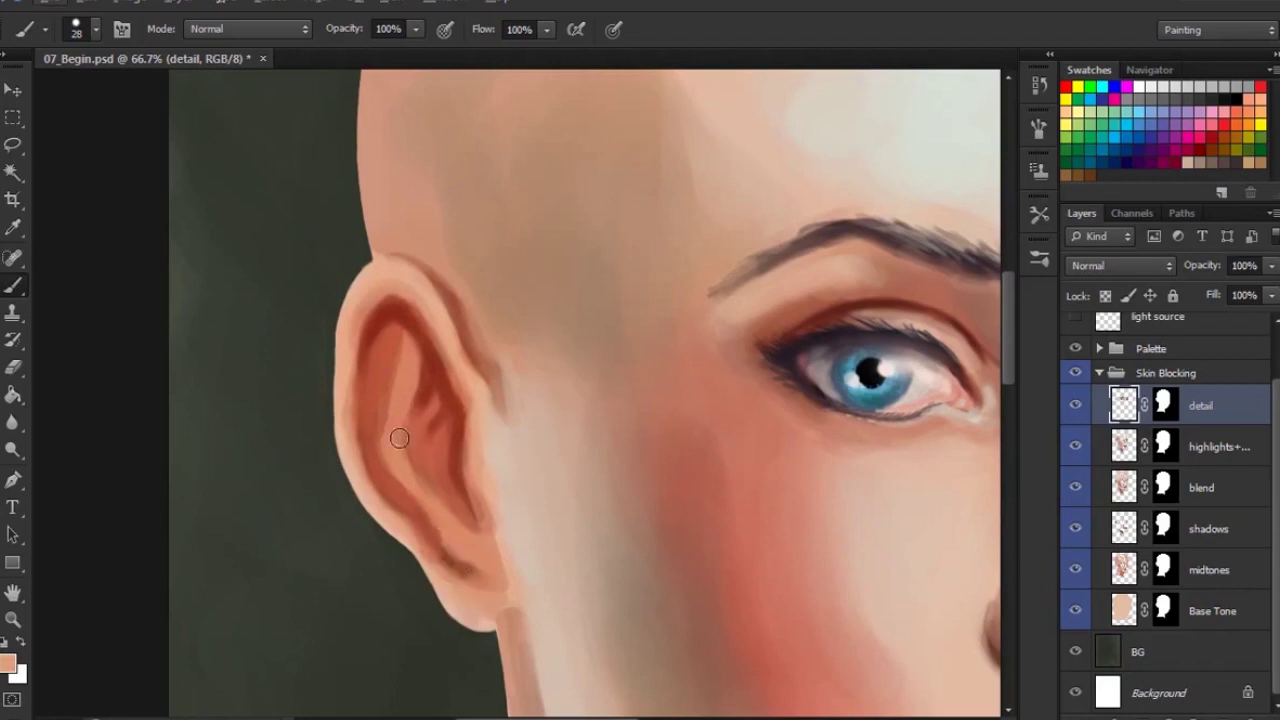
Step: Sample a dark red from the ear and paint a 15 px shadow line down the inside of the outer rim
alt+click(434, 528)
right_click(449, 528)
drag(505, 579, 493, 579)
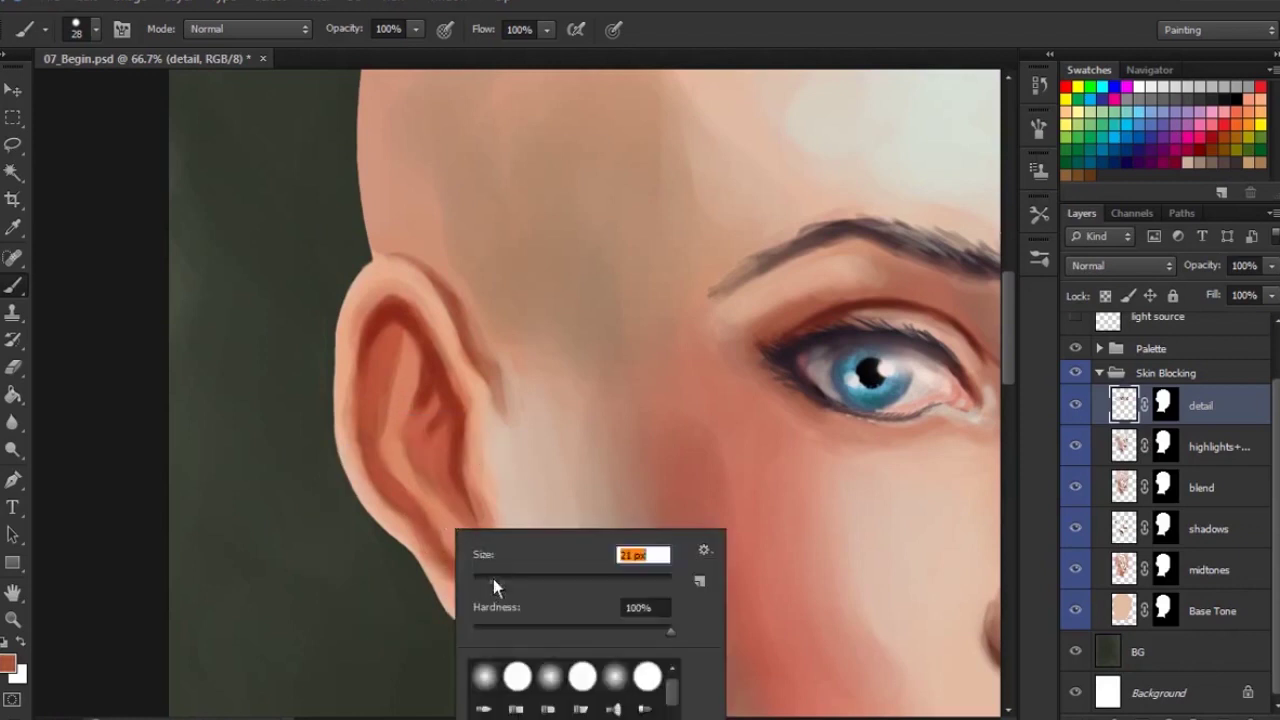
key(Return)
alt+click(461, 432)
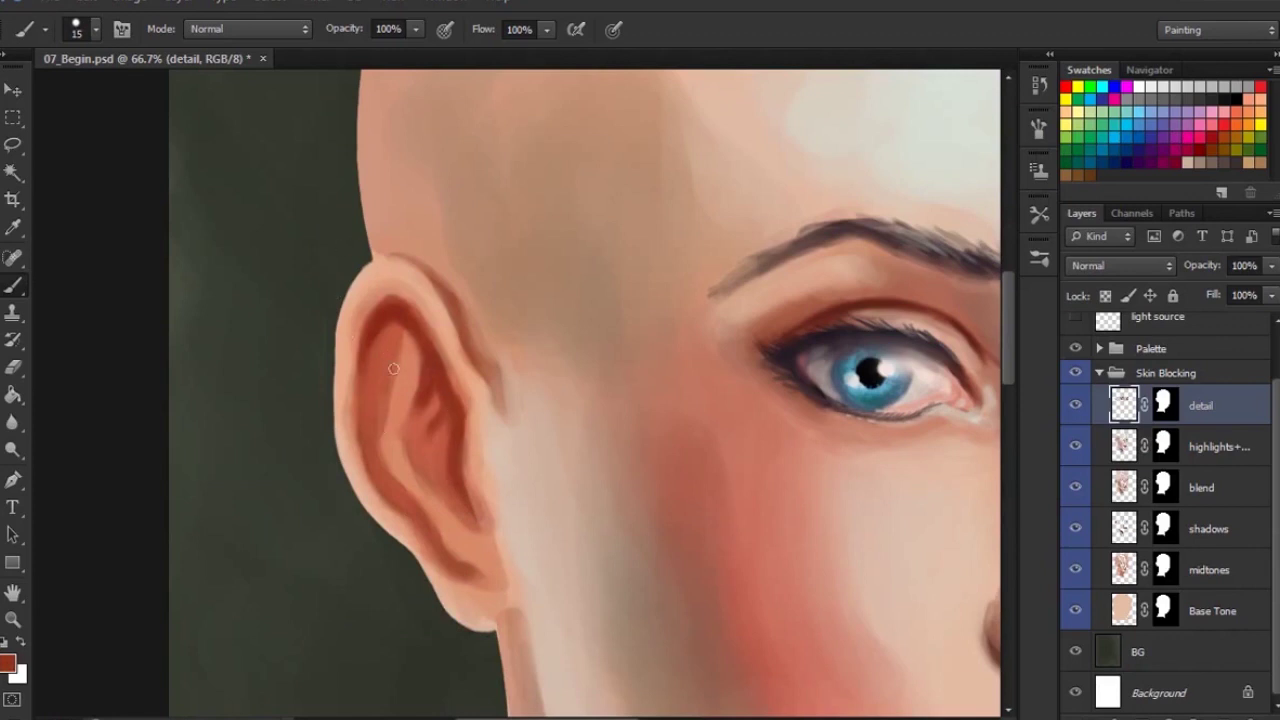
drag(394, 330, 380, 466)
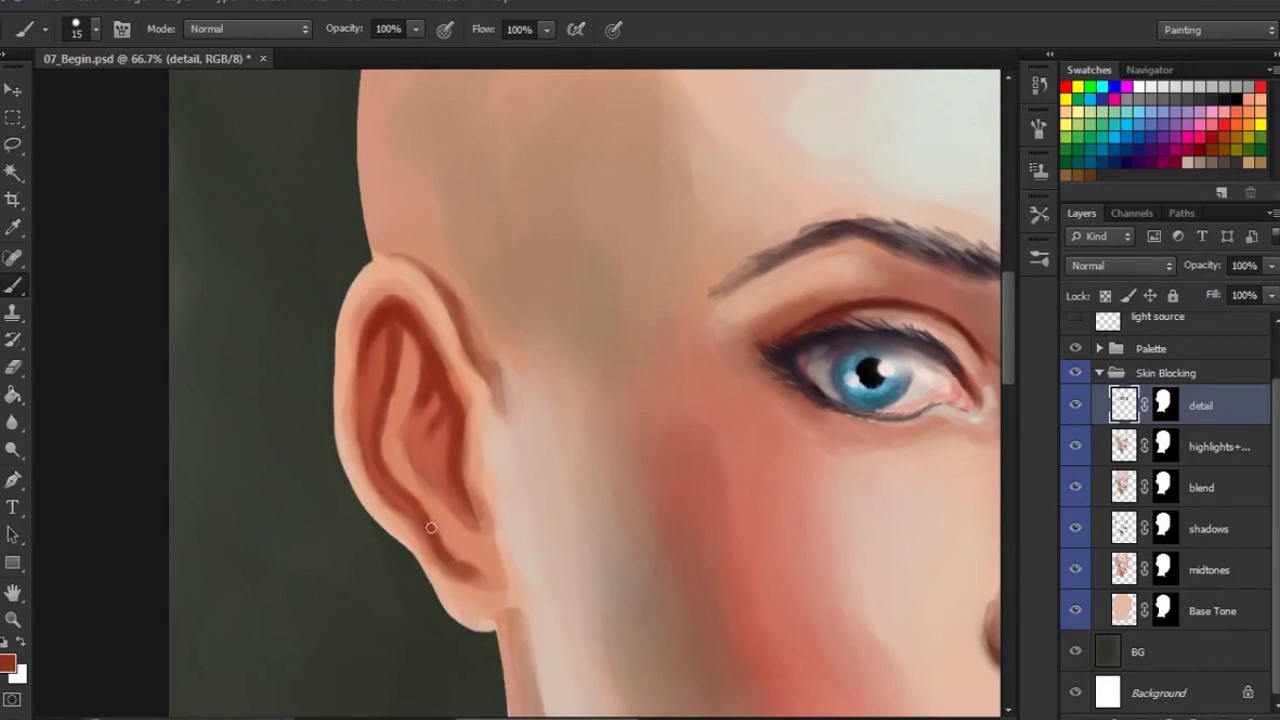
Step: Paint a light peach highlight in the ear's central hollow and compare it with the detail layer hidden
alt+click(462, 526)
alt+click(357, 464)
alt+click(478, 368)
drag(466, 421, 445, 448)
drag(468, 400, 449, 452)
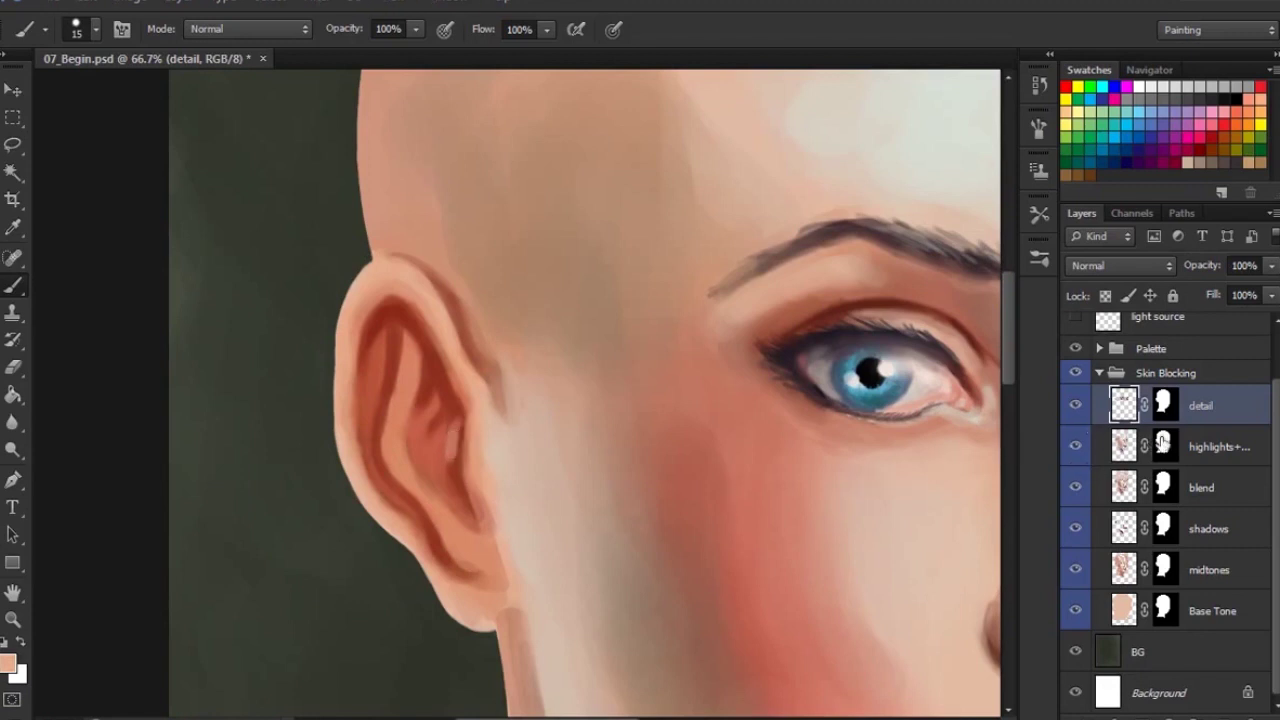
click(1077, 407)
click(1077, 406)
Step: Cover the light highlight in the ear's central hollow with sampled reddish tones
alt+click(454, 408)
mouse_move(453, 424)
mouse_down()
mouse_move(460, 484)
mouse_move(456, 473)
mouse_up()
alt+click(446, 441)
Step: Glaze a coral swatch color over the inner ear and its lower fold with a 53 px brush
click(1234, 100)
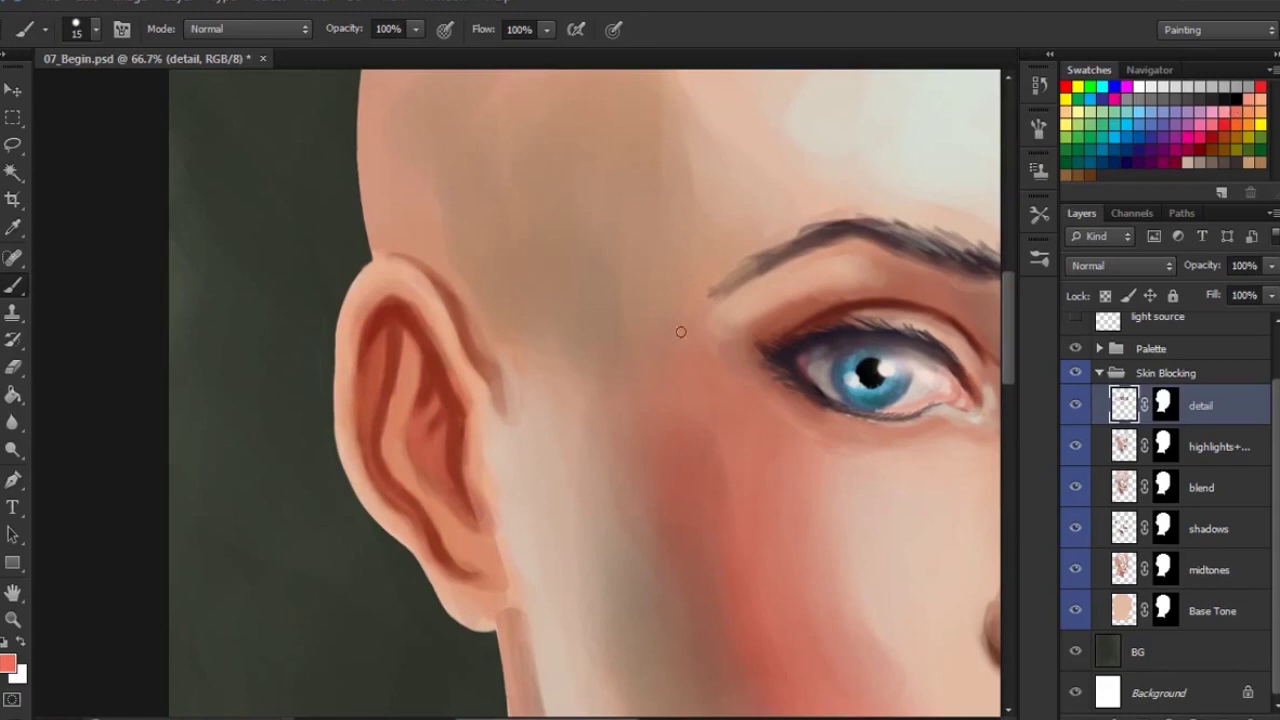
right_click(395, 400)
drag(436, 452, 471, 457)
key(Return)
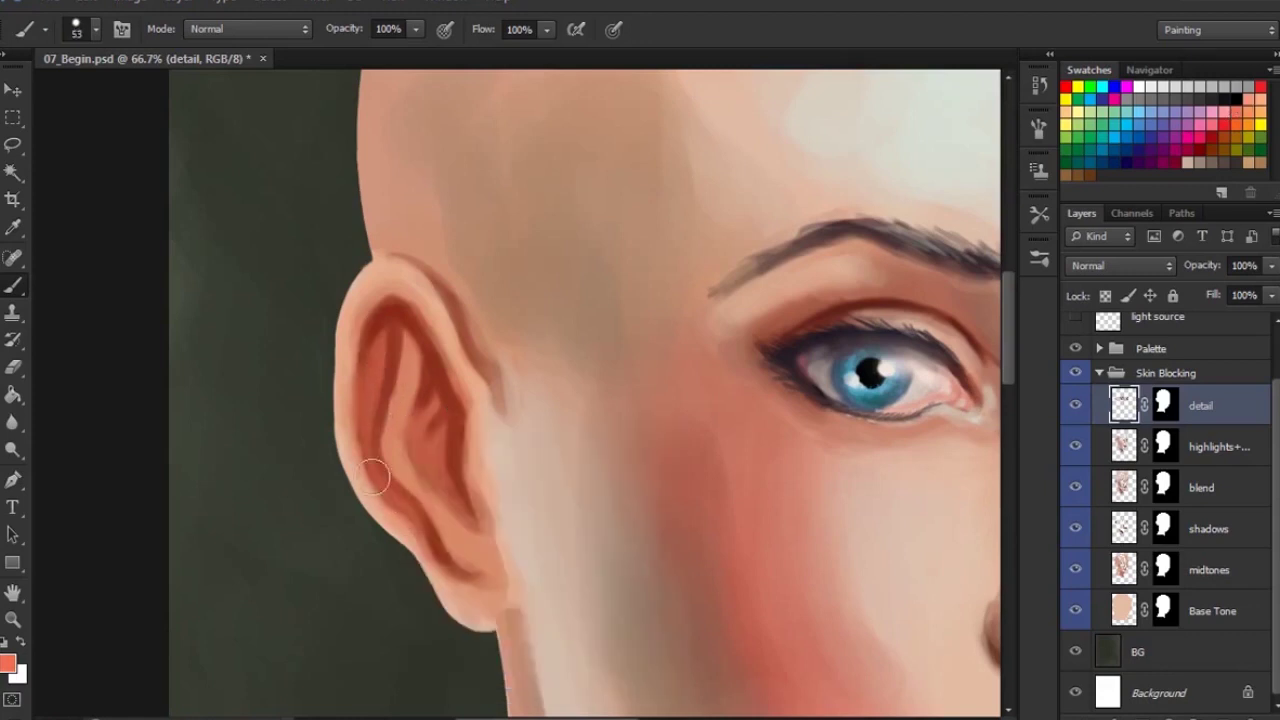
drag(446, 524, 471, 559)
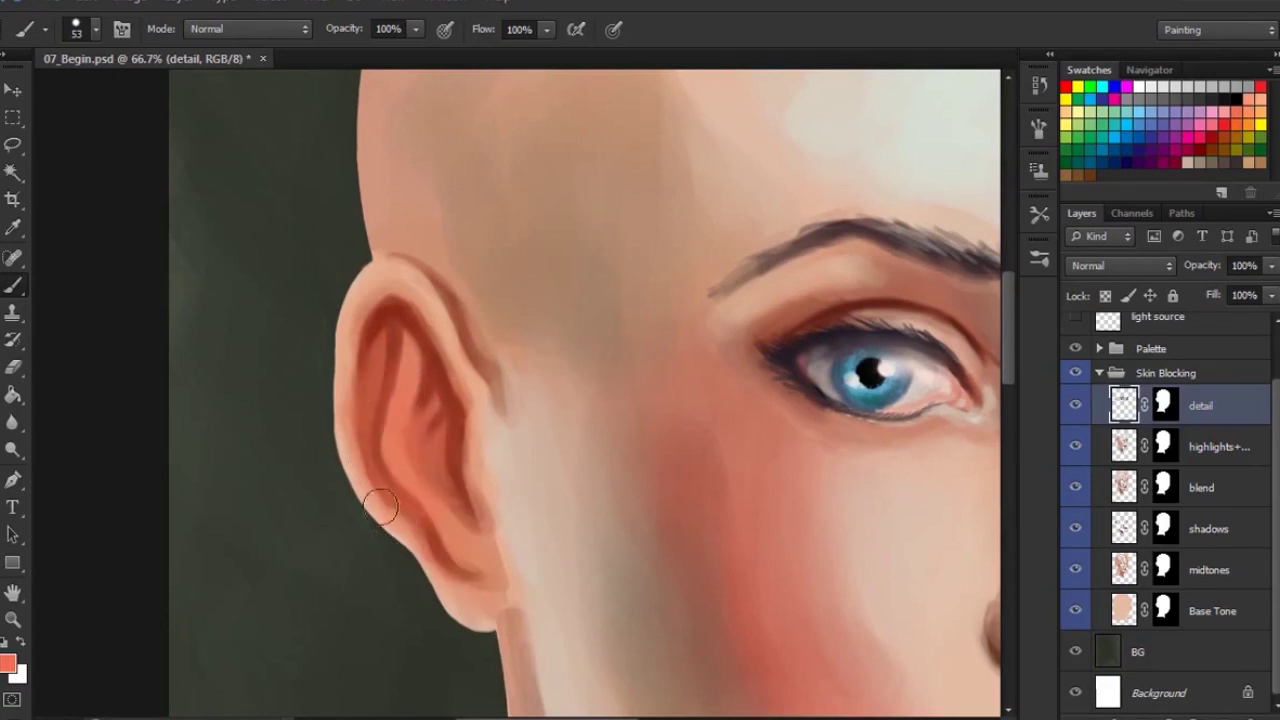
Step: Restate the inner ear's dark folds and add a small light accent in the hollow with a 17 px brush
right_click(460, 367)
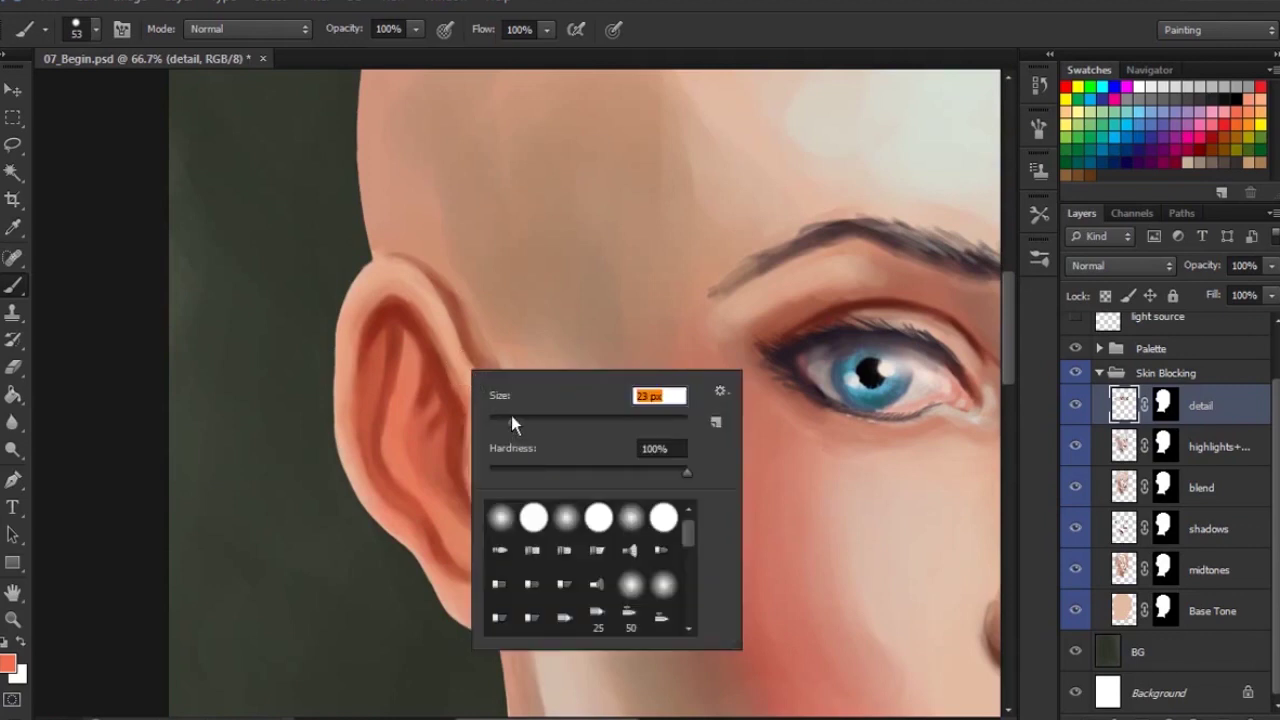
drag(511, 415, 506, 417)
alt+click(395, 333)
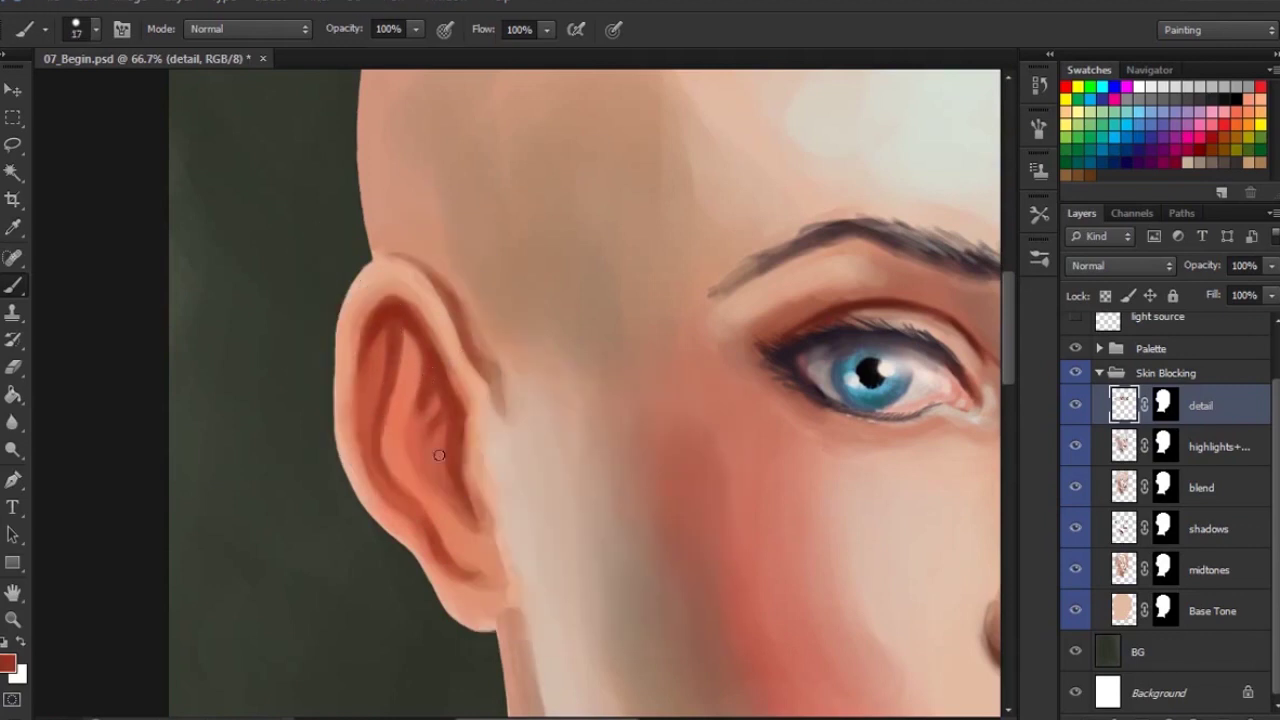
alt+click(503, 481)
mouse_move(434, 457)
mouse_down()
mouse_move(432, 468)
mouse_move(436, 458)
mouse_up()
alt+click(440, 440)
scroll(446, 446, down, 2)
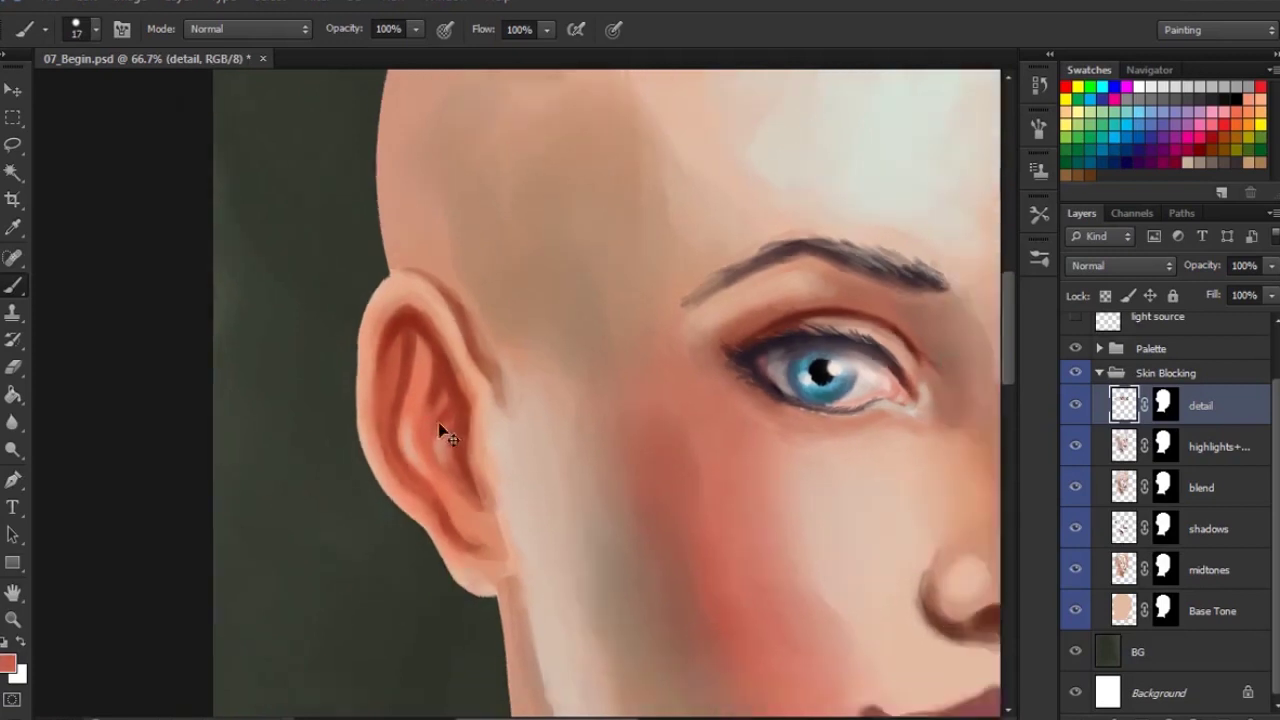
scroll(420, 368, down, 1)
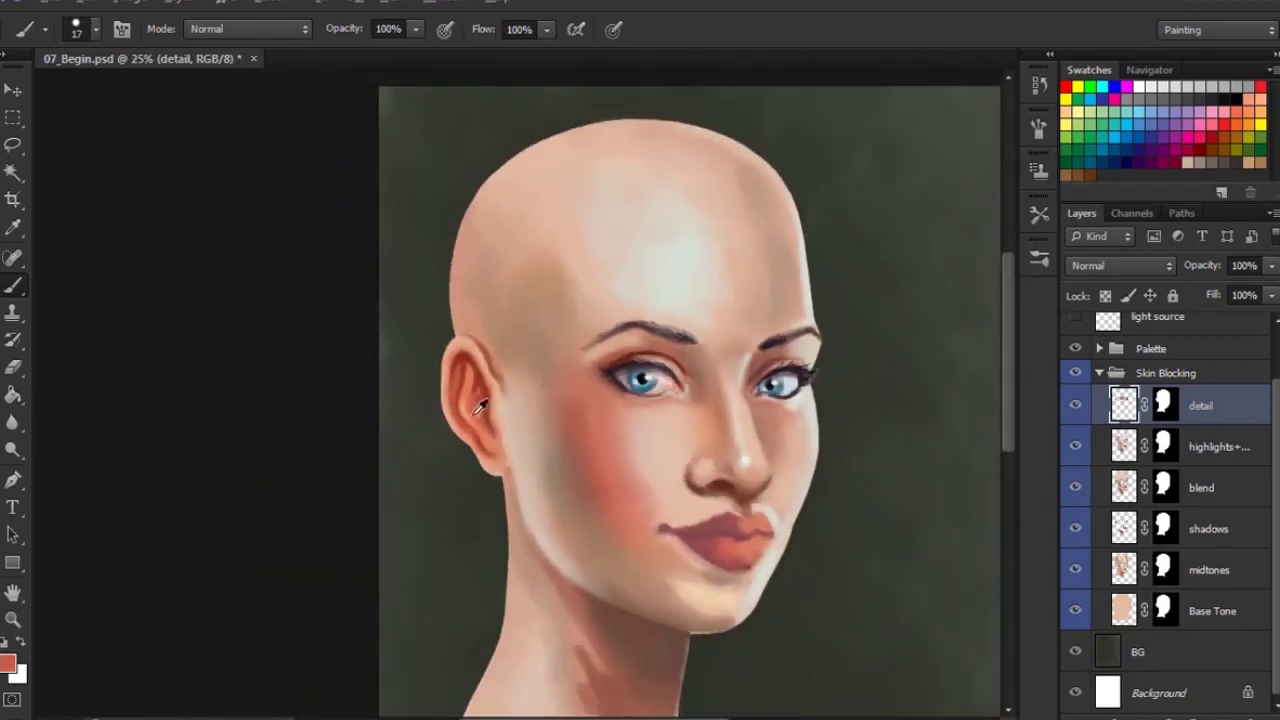
Step: Touch up the inner ear and the cheek edge beside it with sampled tones using a 32 px brush
right_click(489, 422)
click(534, 465)
click(479, 430)
alt+click(510, 442)
alt+click(482, 432)
alt+click(510, 450)
Step: Compare the portrait with the detail layer hidden and shown
click(1076, 405)
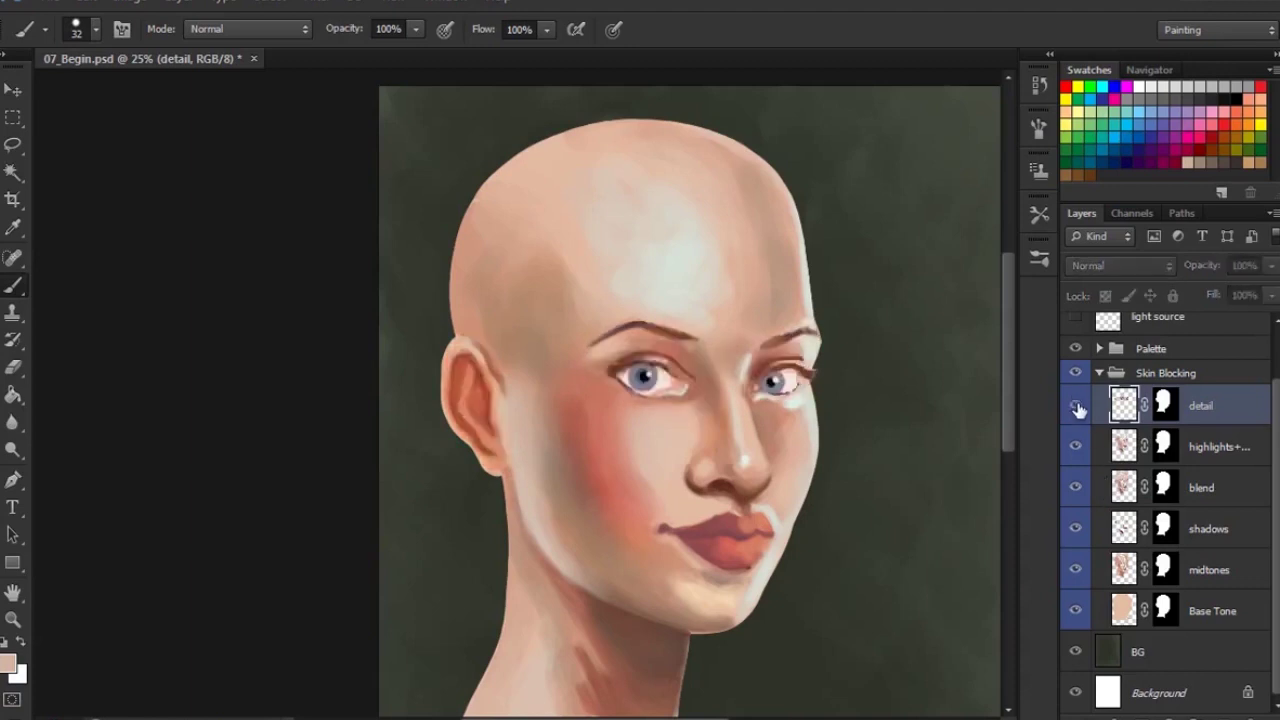
click(1077, 405)
click(1077, 406)
click(1077, 406)
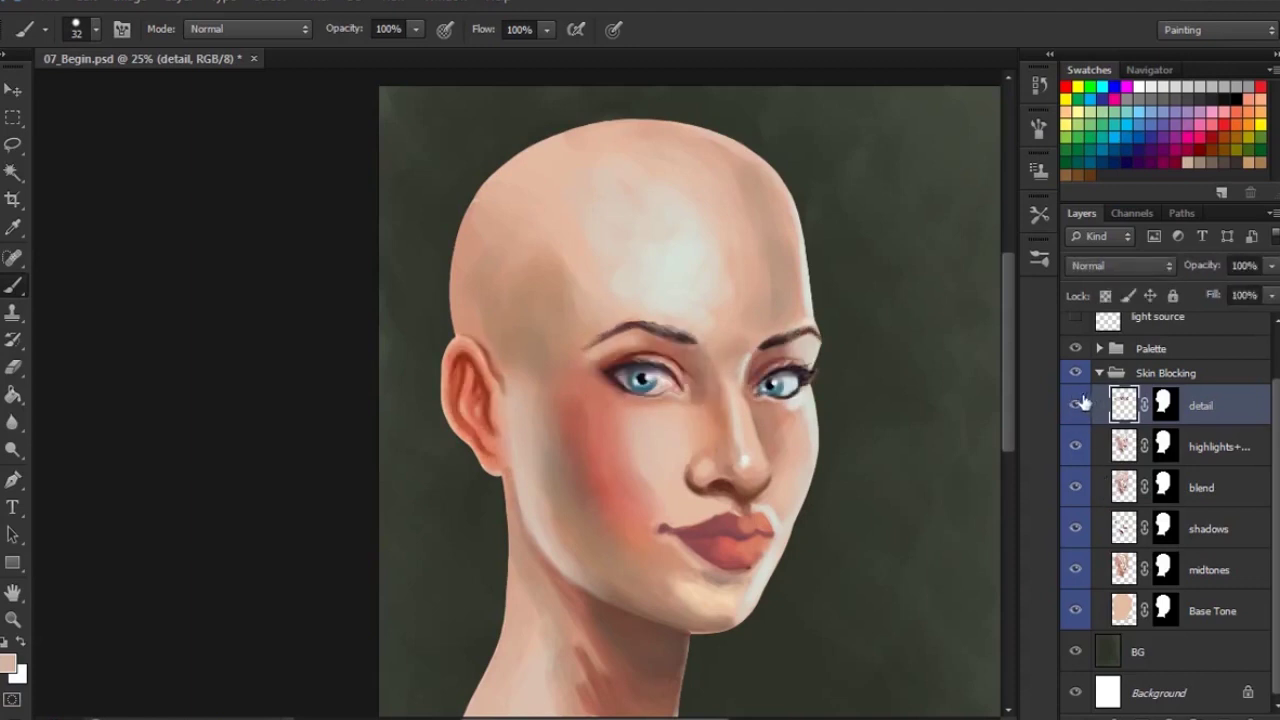
click(1077, 406)
click(1077, 406)
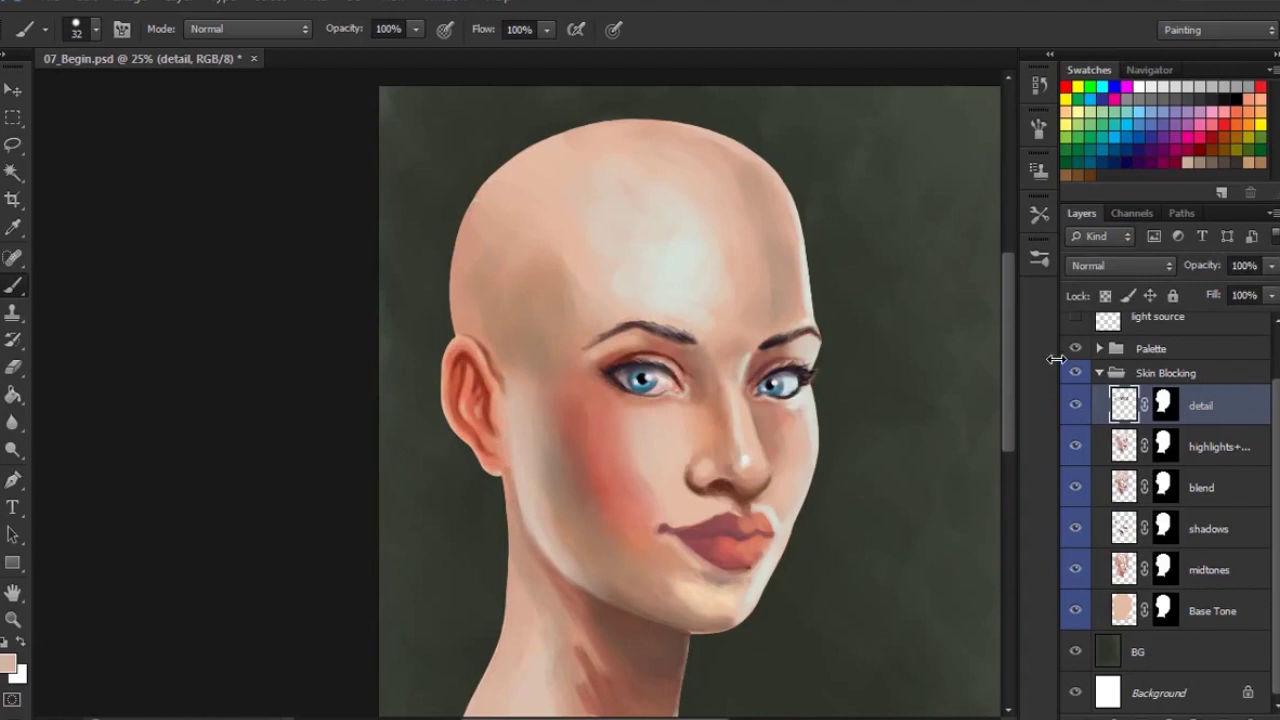
Step: Sample a light skin tone from the ear and paint highlights on its rim with 13 px and 21 px brushes
click(1236, 110)
alt+click(448, 414)
right_click(484, 390)
drag(526, 435, 461, 408)
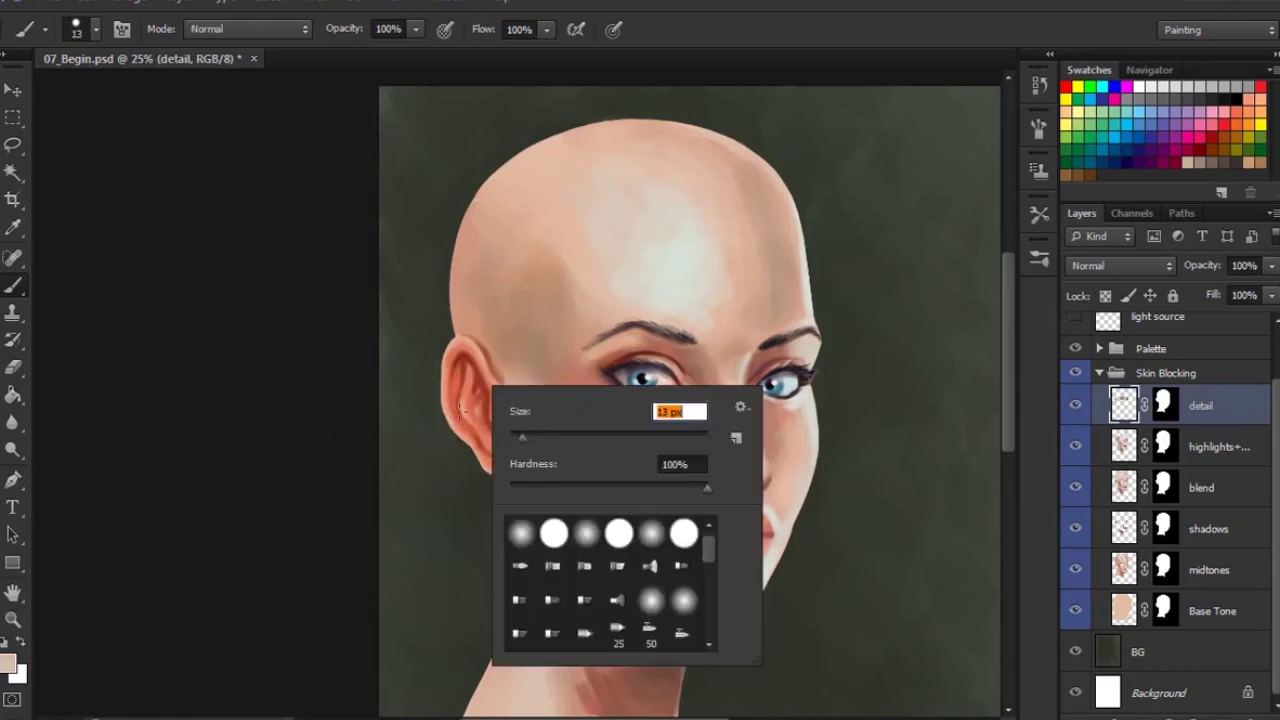
click(460, 411)
right_click(445, 423)
drag(481, 471, 486, 468)
click(451, 424)
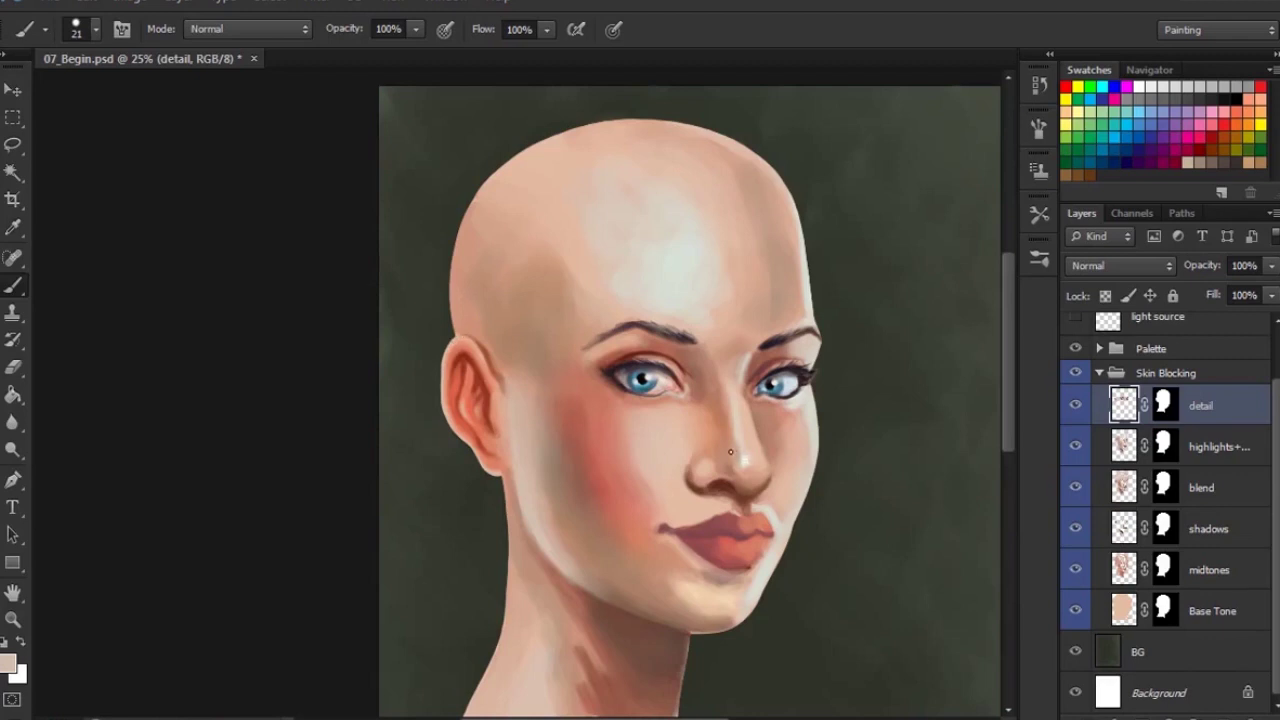
Step: Sample tones from the ear rim, temple and dark background and refine the ear's edges with a 25 px brush
scroll(526, 329, up, 1)
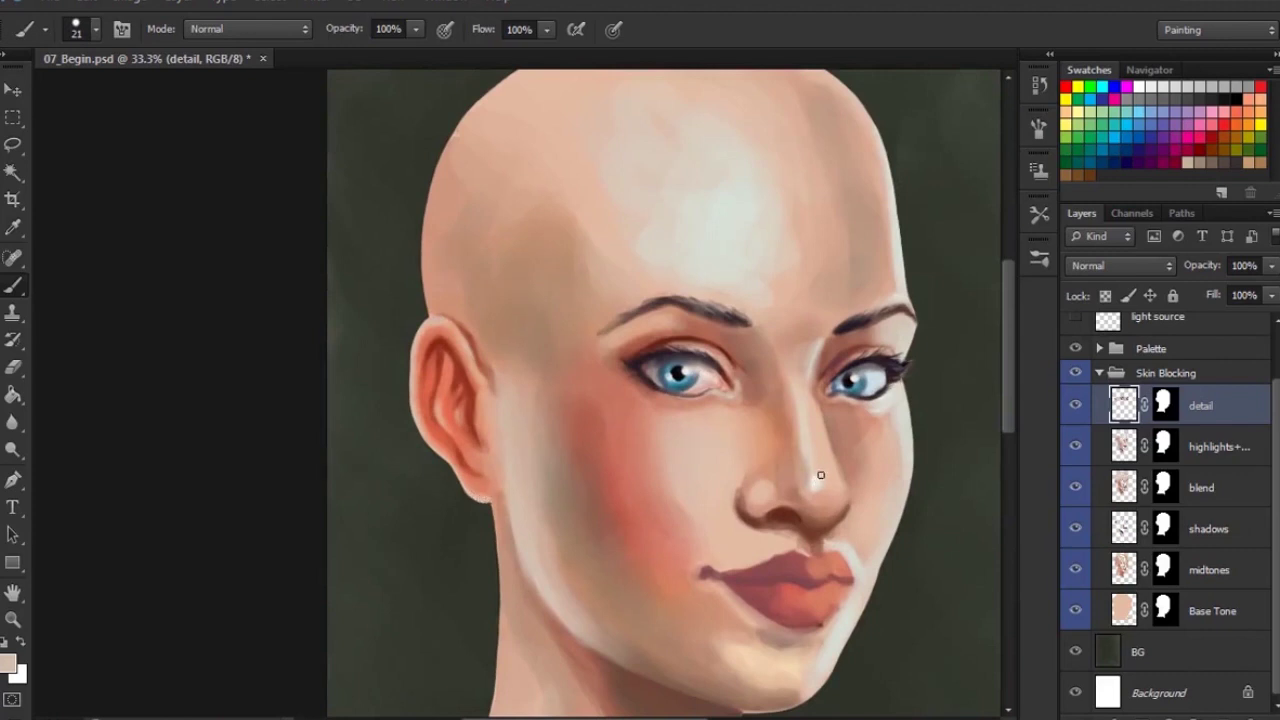
alt+click(426, 399)
alt+click(428, 389)
alt+click(548, 377)
alt+click(468, 528)
right_click(471, 399)
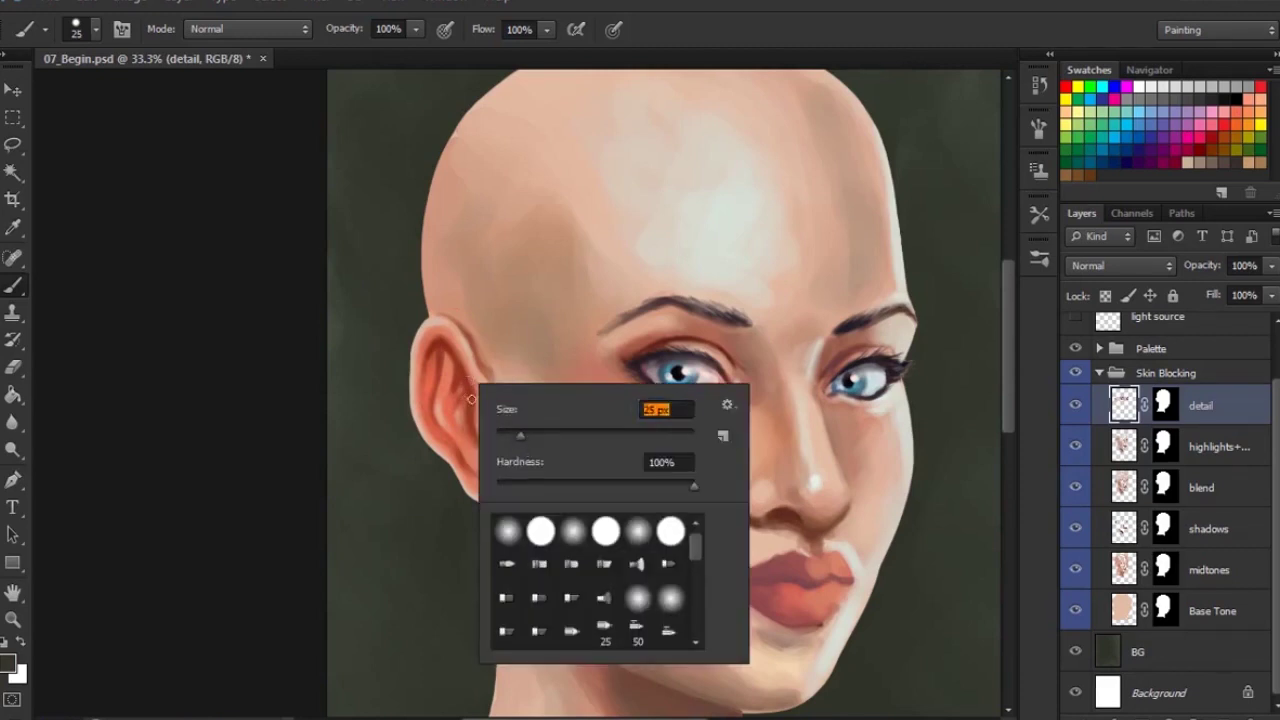
key(Escape)
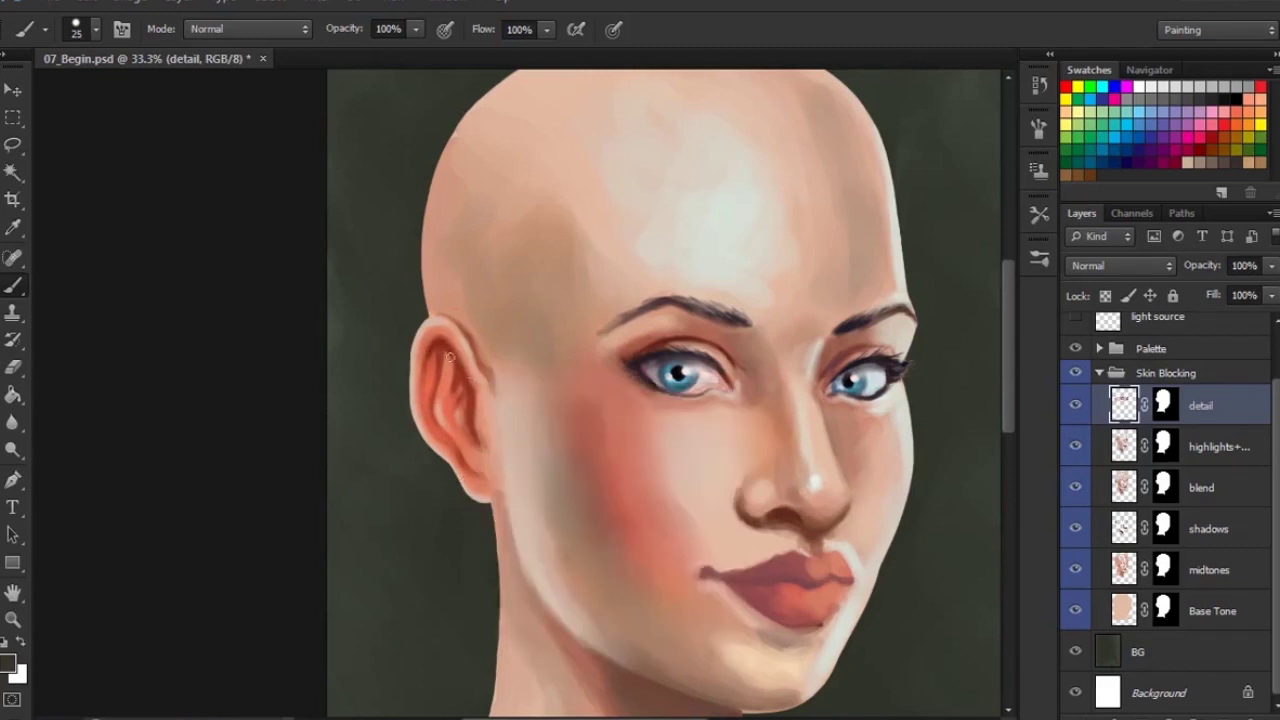
Step: Sample reddish tones within the ear and blend its inner folds and outer rim
alt+click(478, 445)
alt+click(470, 403)
alt+click(472, 450)
alt+click(428, 414)
Step: Add a warm red-orange stroke along the ear's upper outer rim
key(ctrl+minus)
key(ctrl+minus)
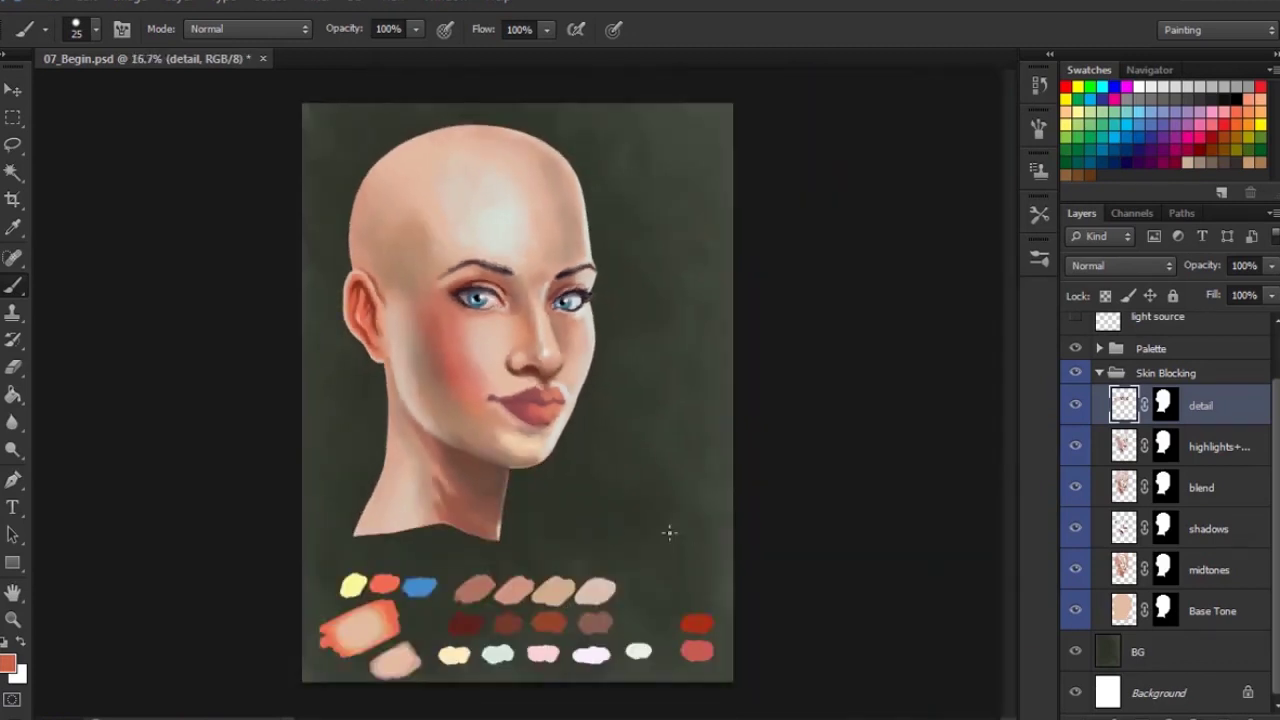
key(ctrl+plus)
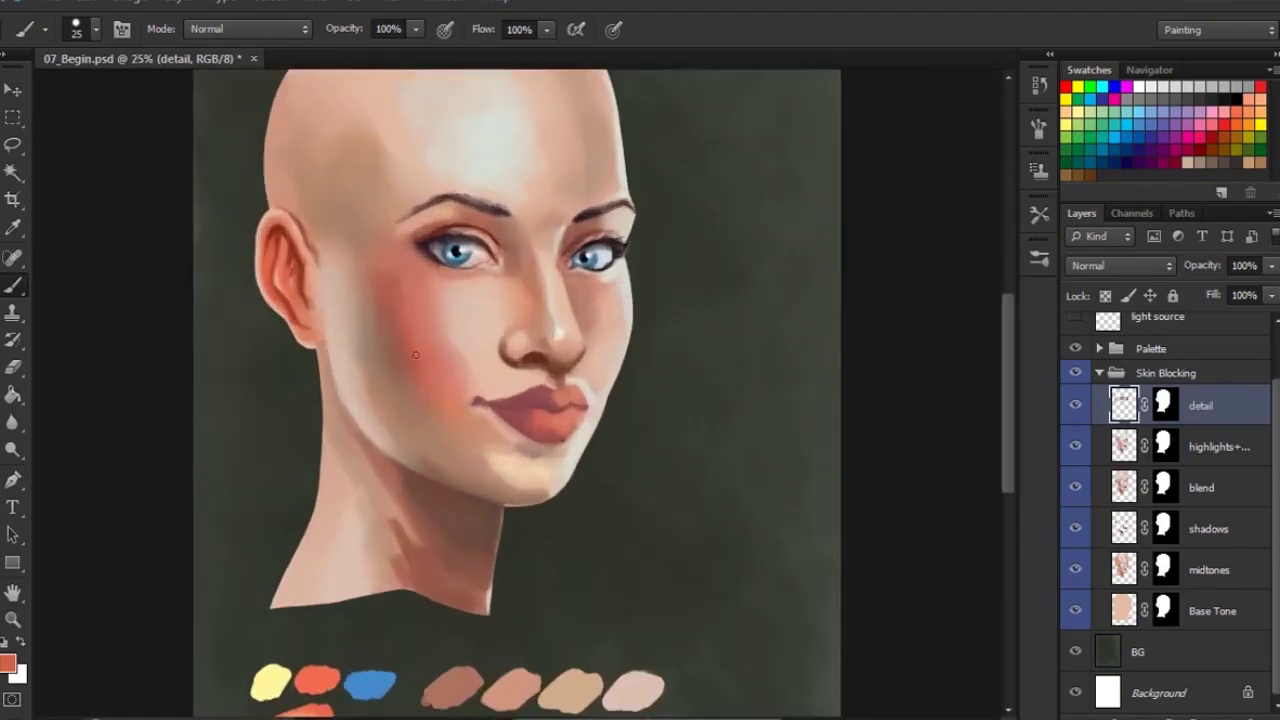
drag(271, 258, 274, 242)
Step: Set the brush to 63 px, sample the rosy red palette dab and blend it into the skin beside the ear
right_click(331, 227)
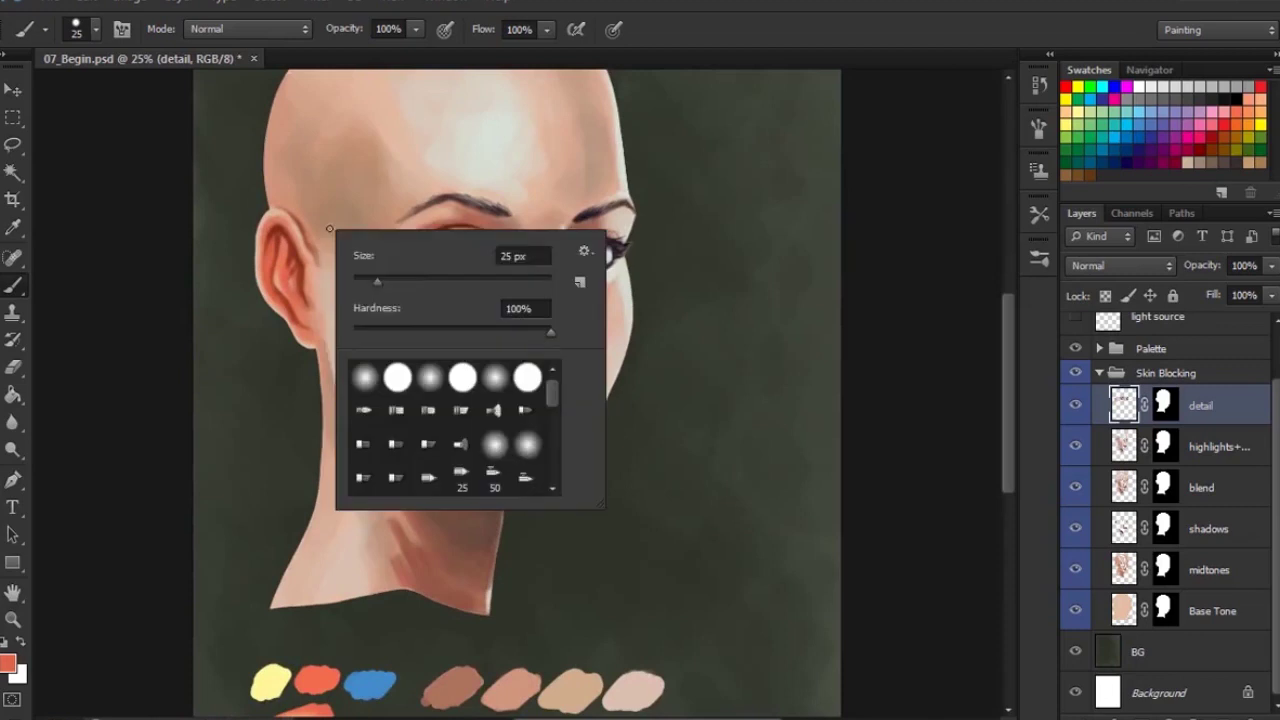
drag(395, 282, 410, 281)
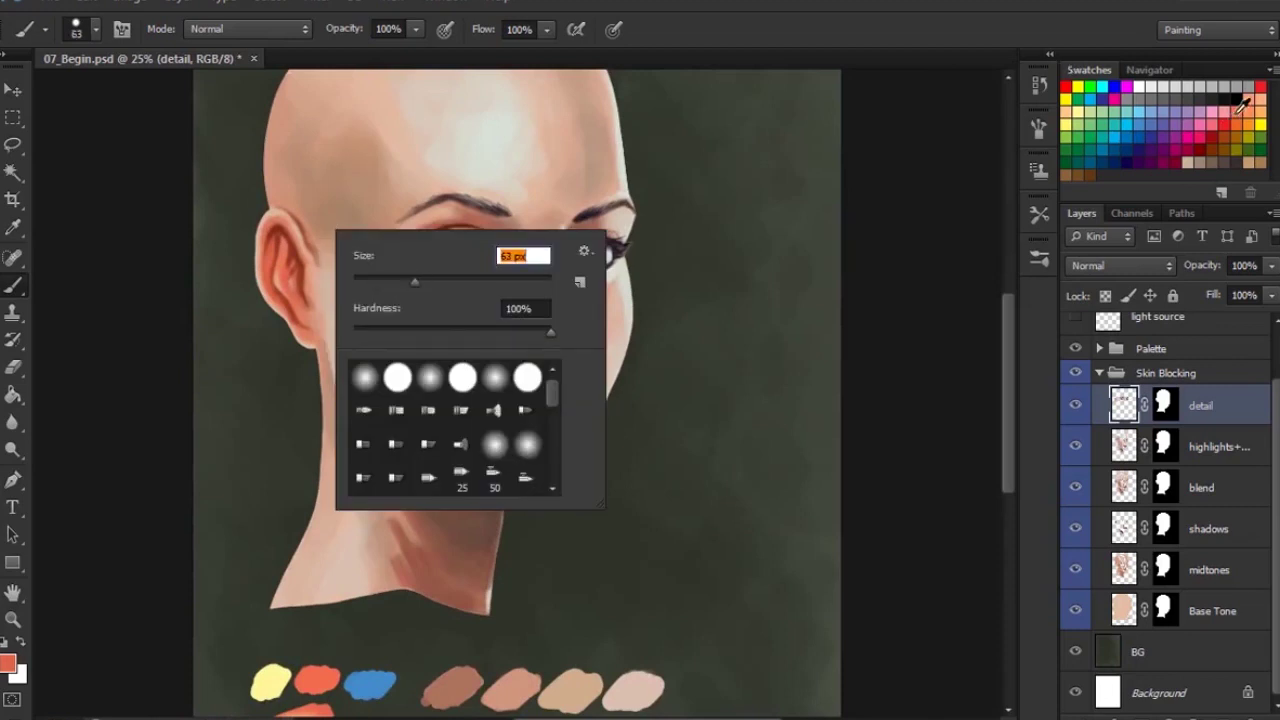
key(Return)
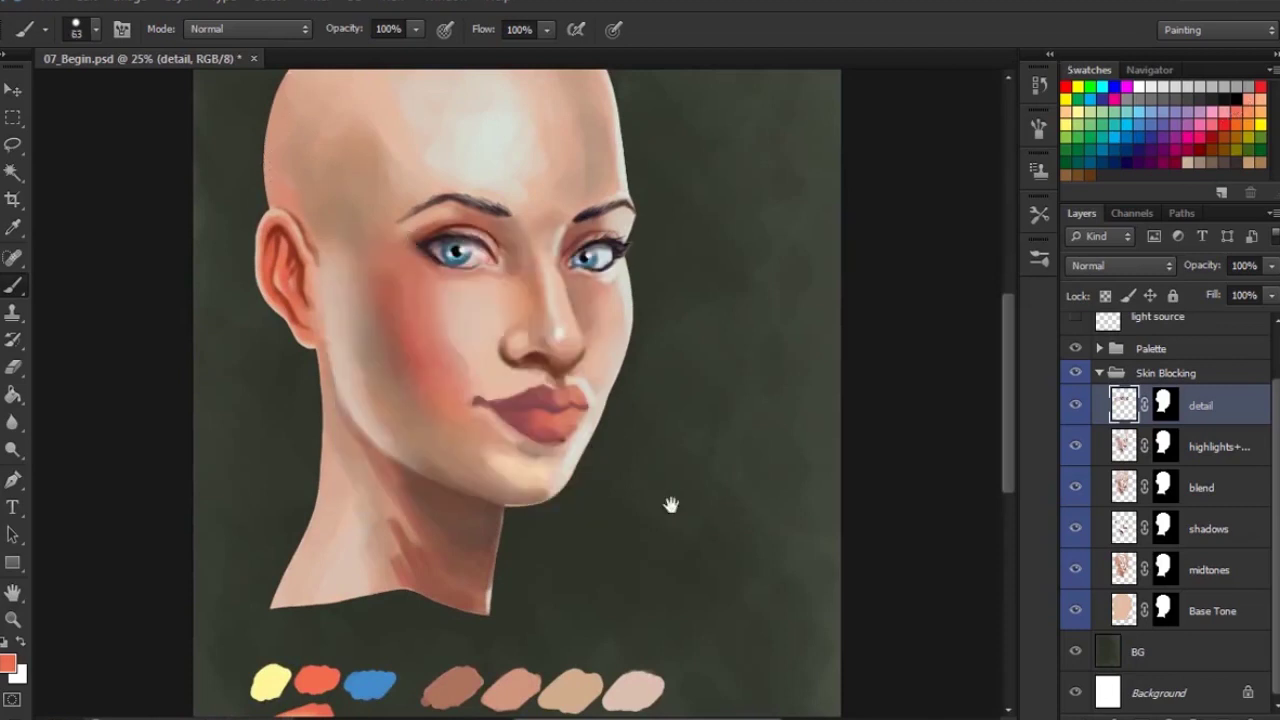
scroll(720, 520, down, 5)
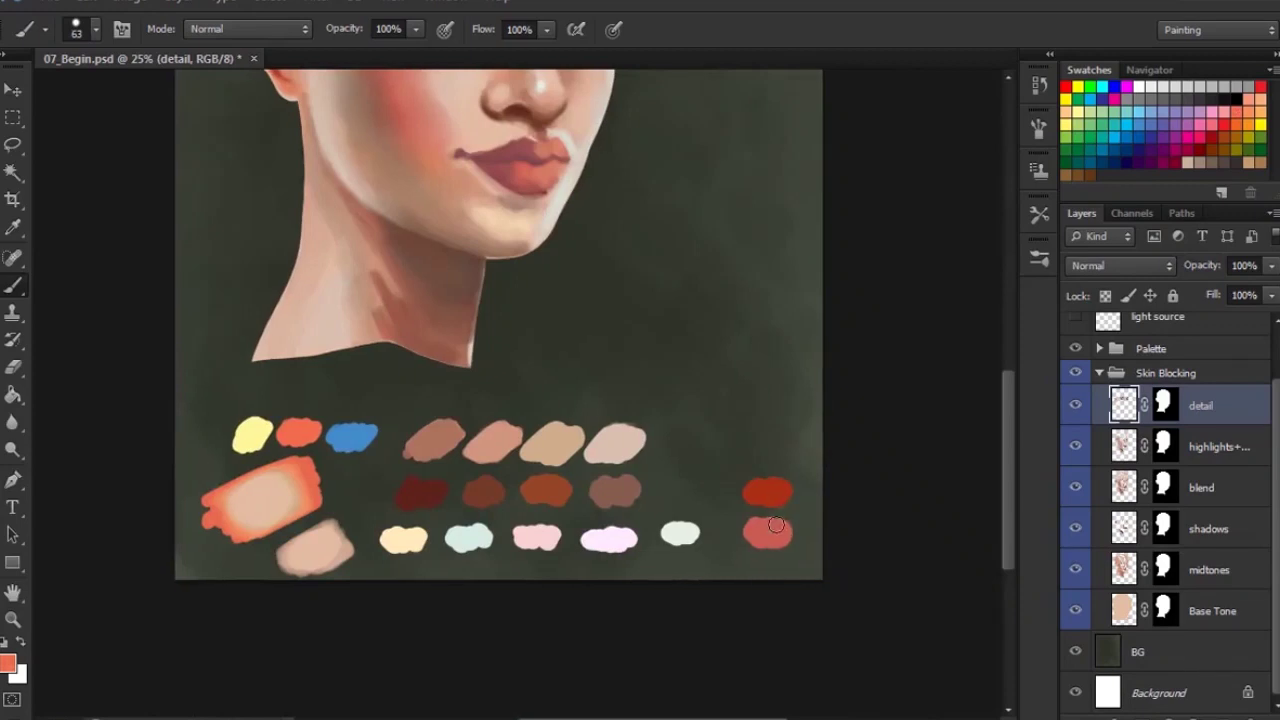
alt+click(775, 526)
drag(620, 257, 703, 549)
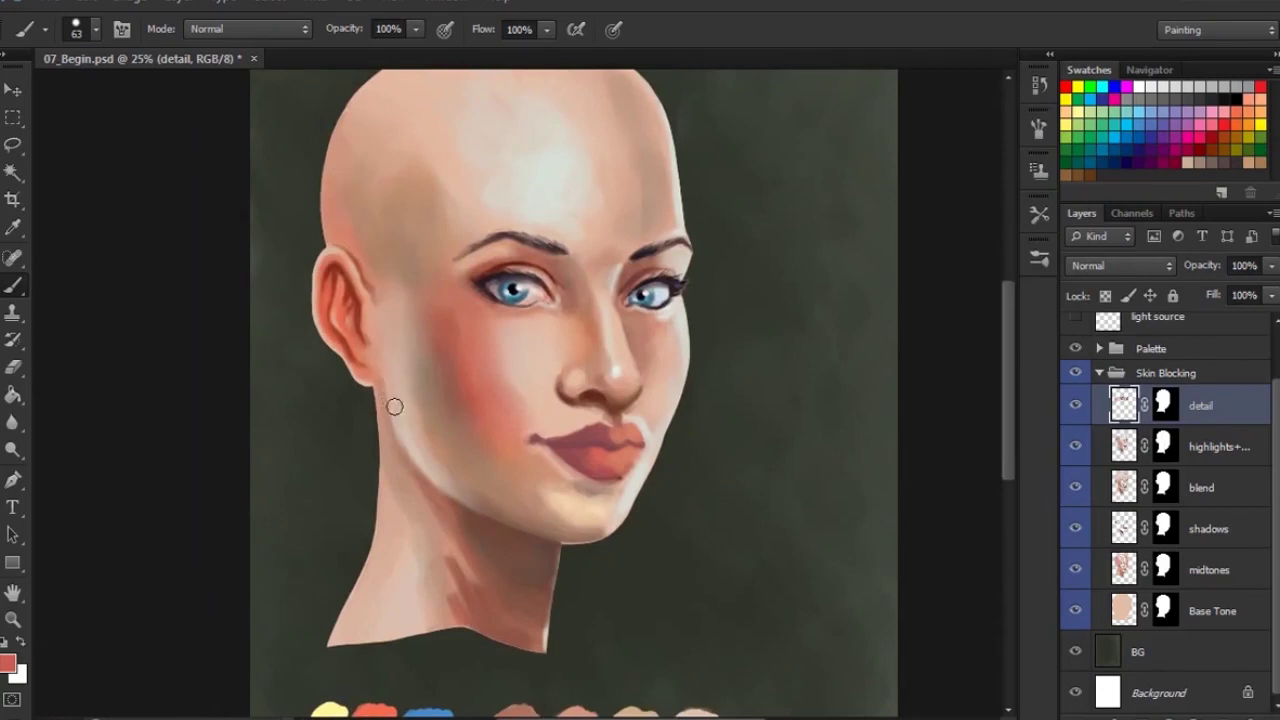
alt+click(392, 322)
Step: Warm the back of the head above the ear with orange and blend it with sampled skin tones using an 87 px brush
click(1232, 122)
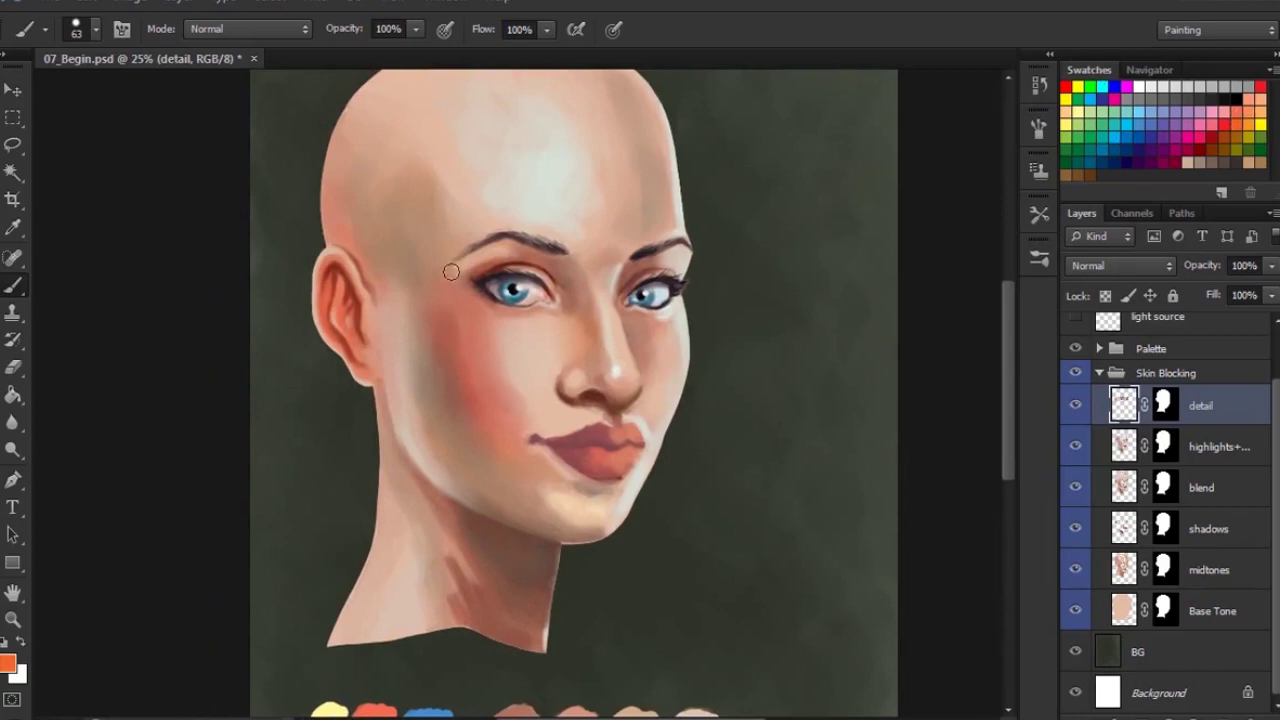
right_click(368, 226)
click(480, 275)
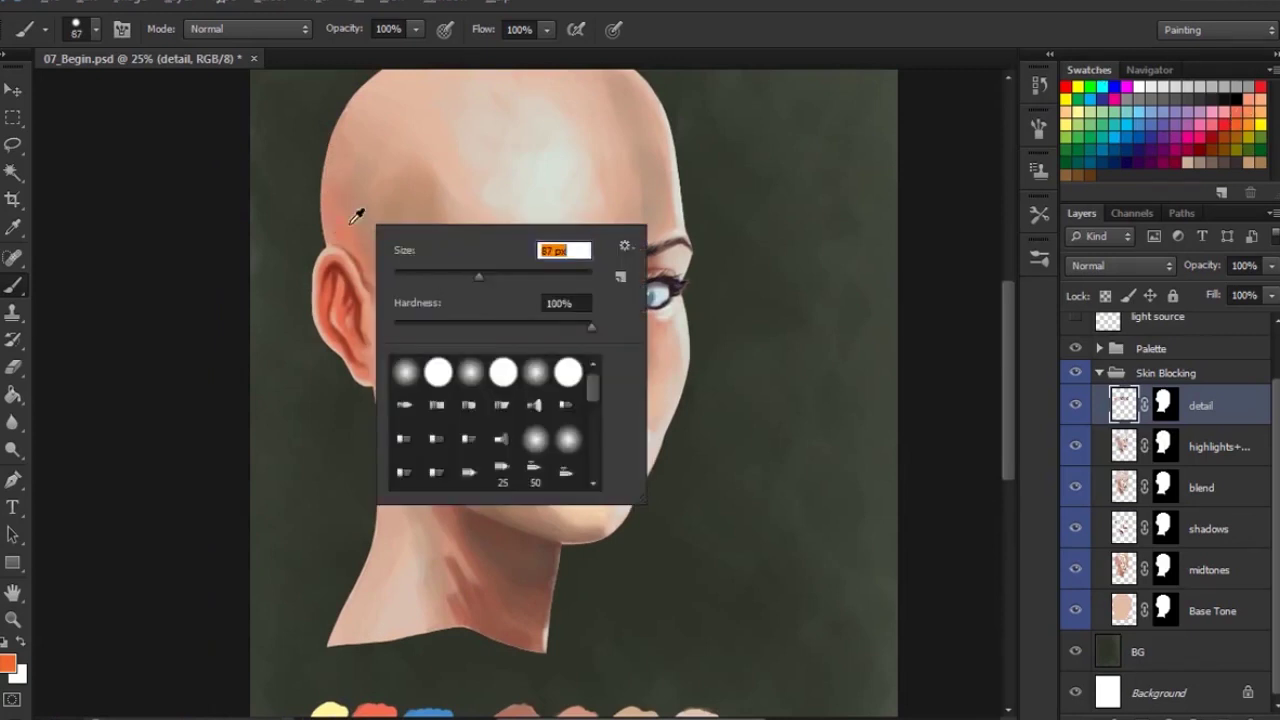
alt+click(351, 222)
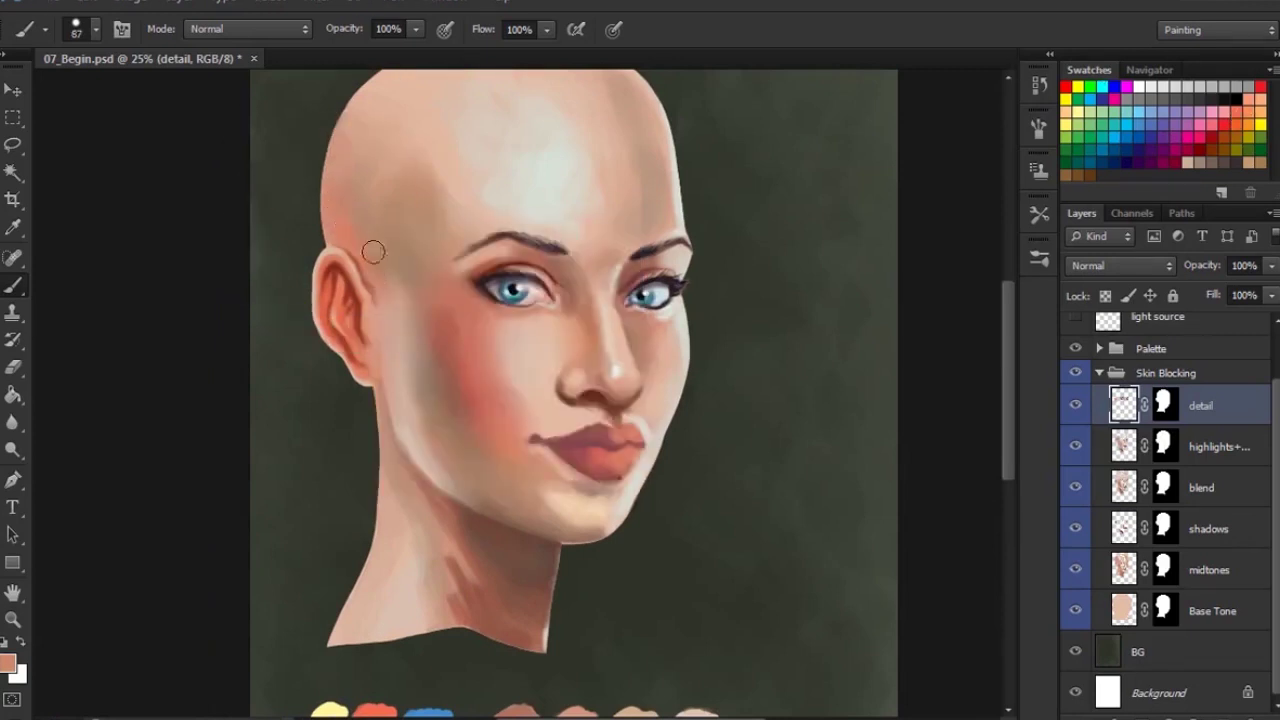
alt+click(343, 215)
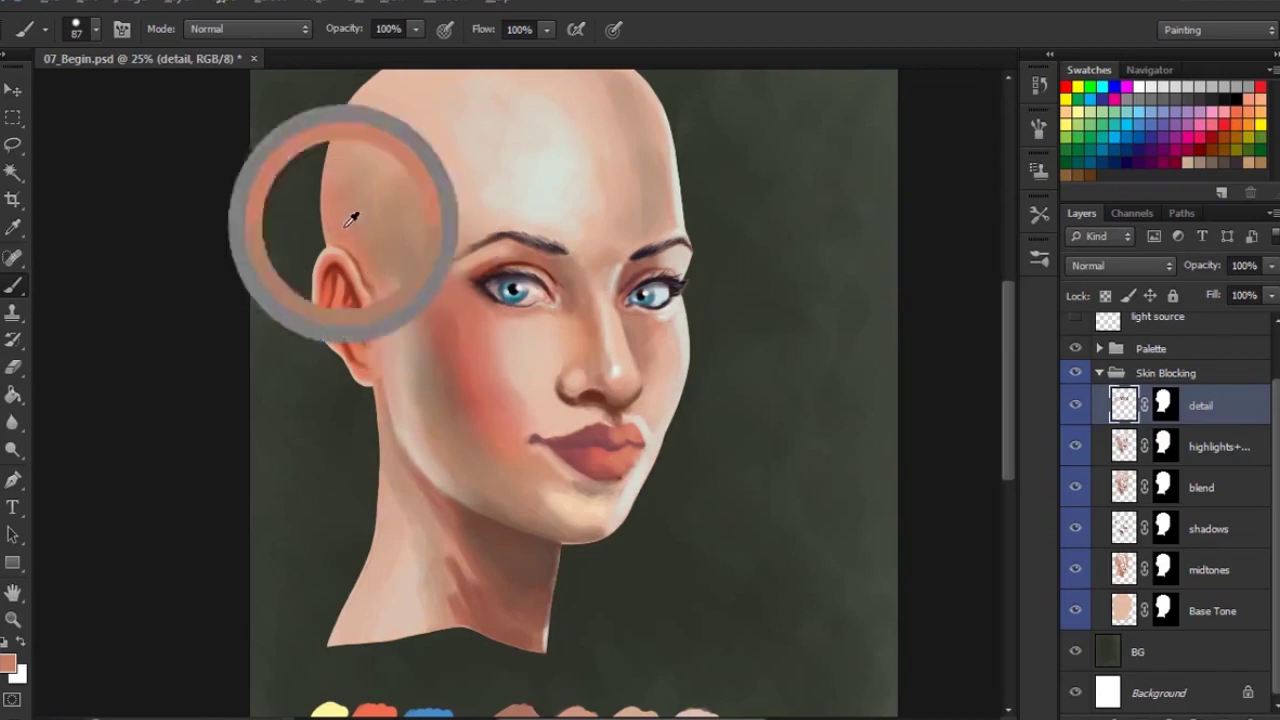
Step: Choose a yellow-orange swatch and blend warm and sampled skin tones between the ear, temple and jaw
click(1248, 122)
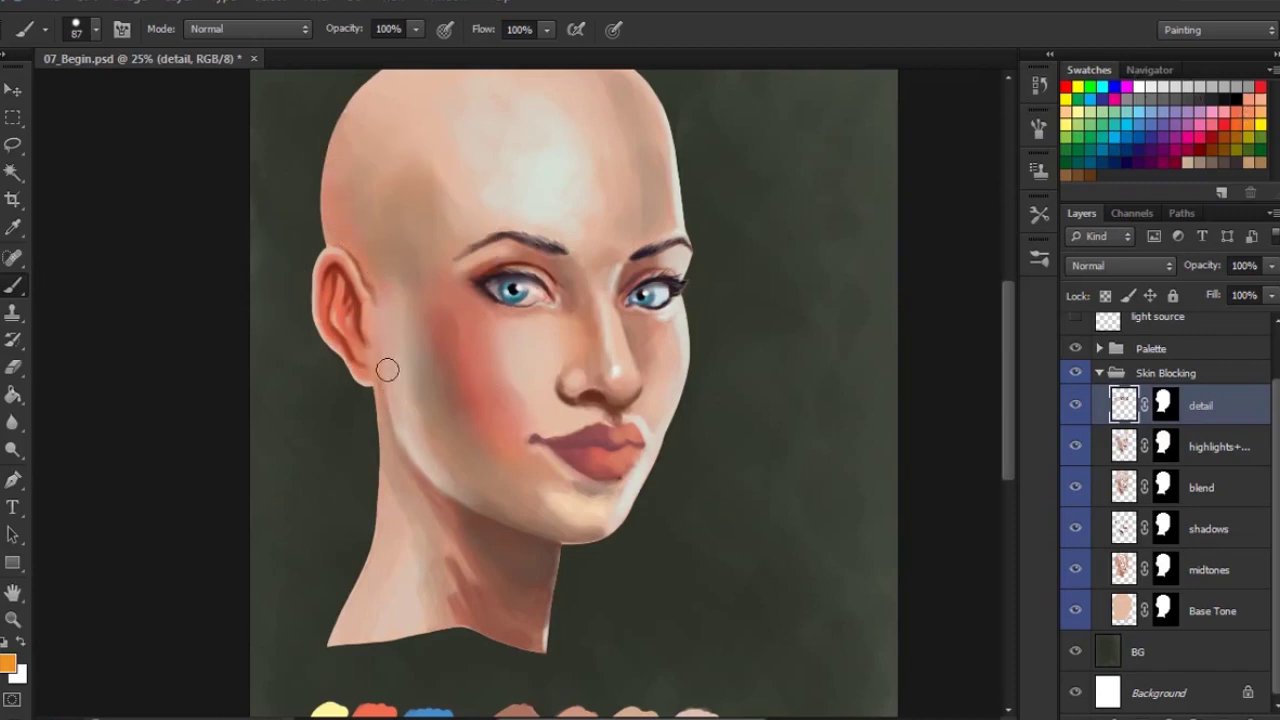
alt+click(408, 430)
alt+click(387, 290)
alt+click(376, 256)
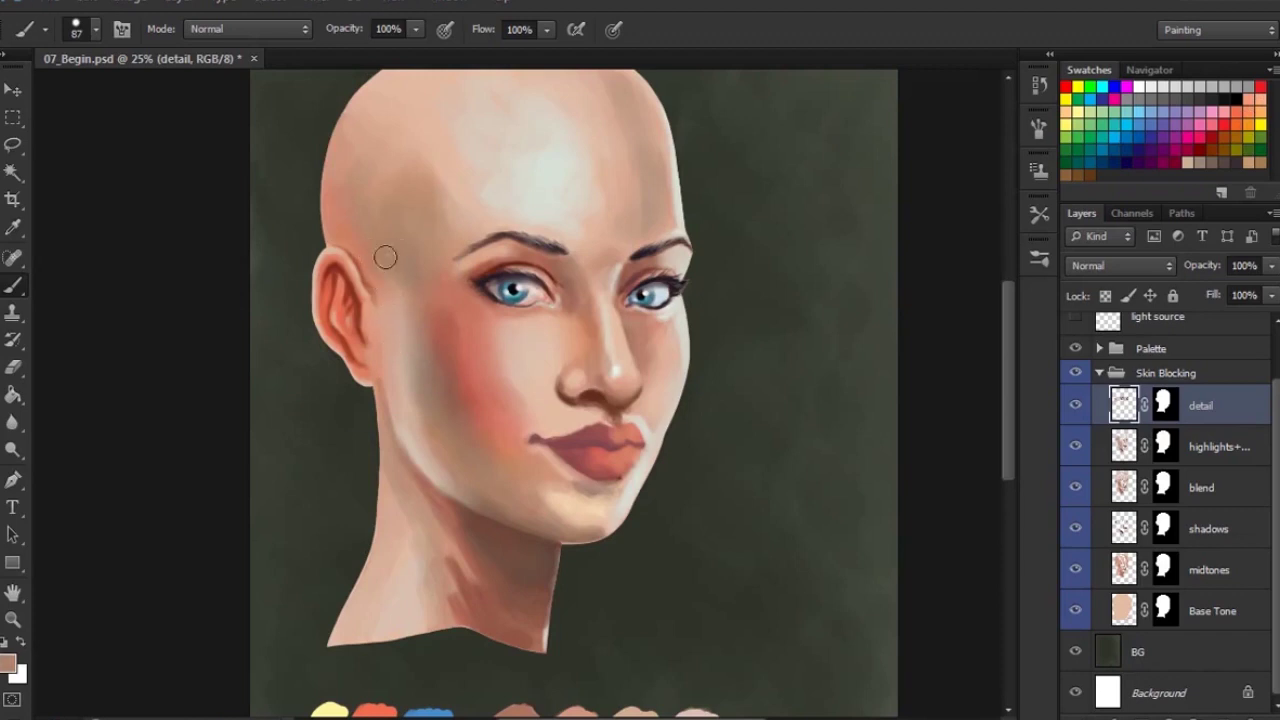
alt+click(398, 305)
Step: Refine the ear's outer rim and inner folds with a 23 px brush using light and reddish tones sampled from the ear
key(ctrl+equal)
key(ctrl+equal)
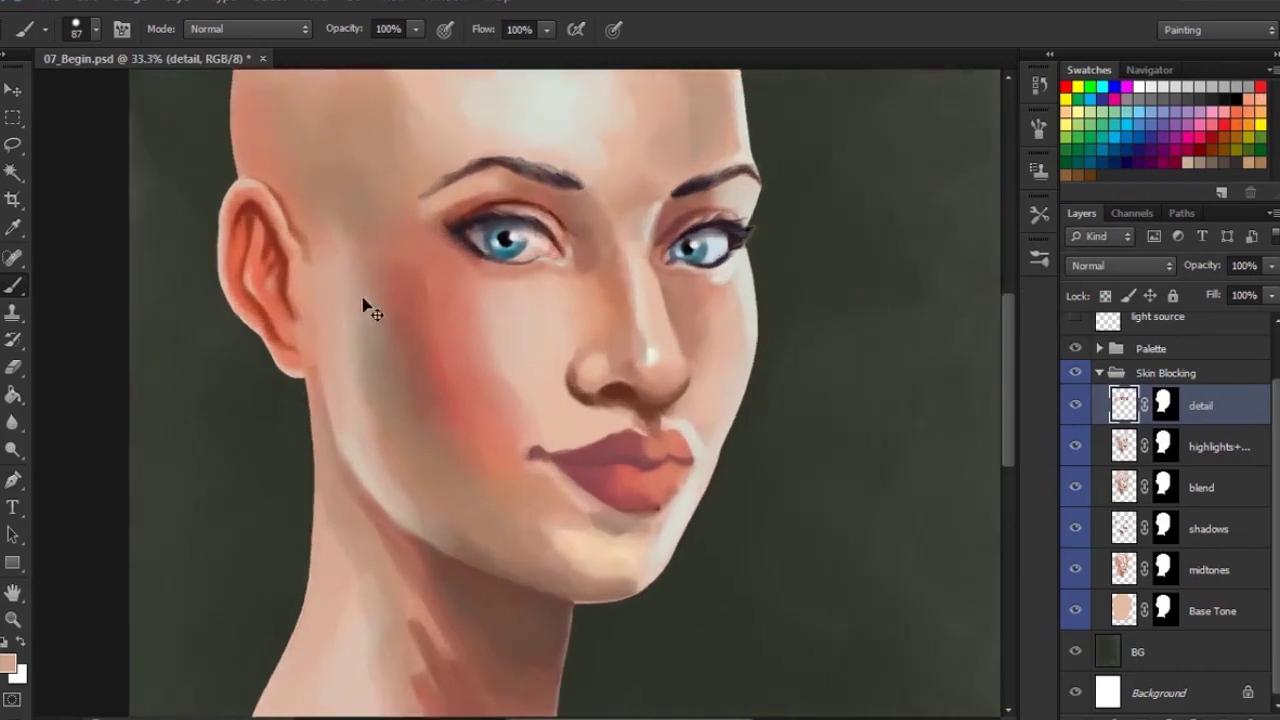
drag(280, 320, 443, 451)
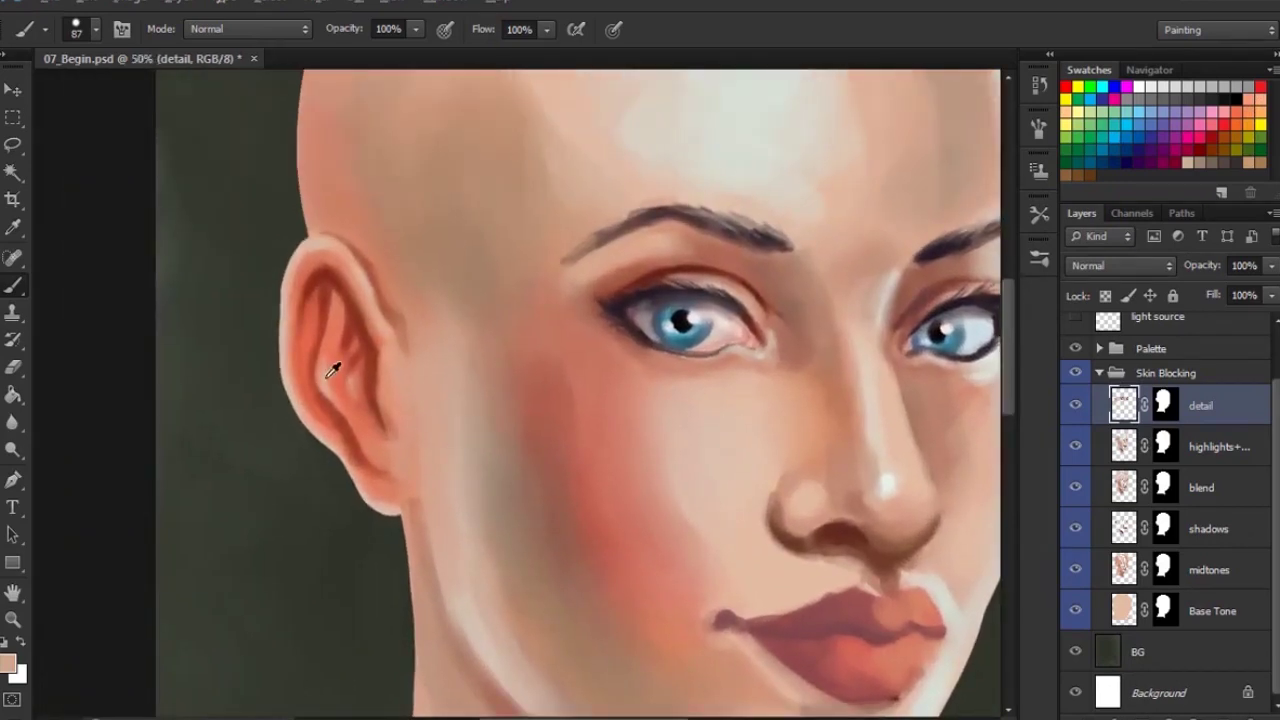
right_click(310, 333)
text(23)
key(Return)
alt+click(310, 345)
alt+click(303, 400)
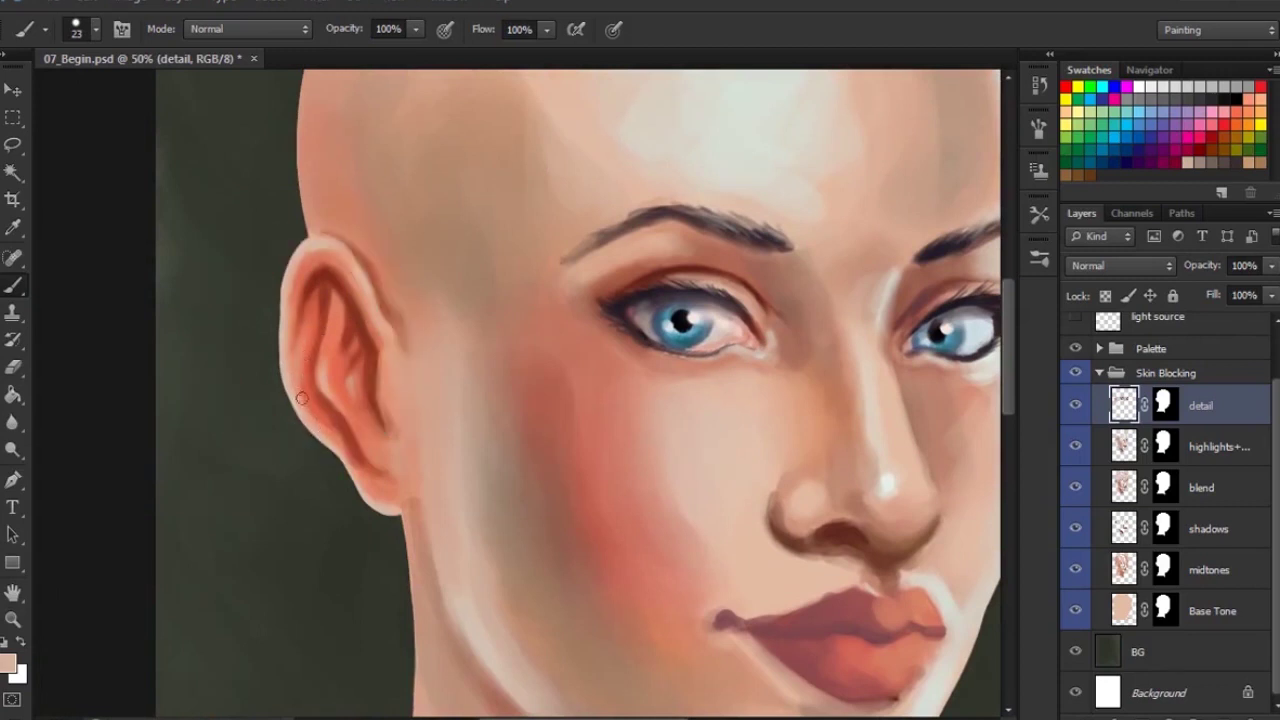
alt+click(356, 382)
alt+click(363, 443)
Step: Compare the whole portrait with and without the detail layer
key(ctrl+minus)
key(ctrl+minus)
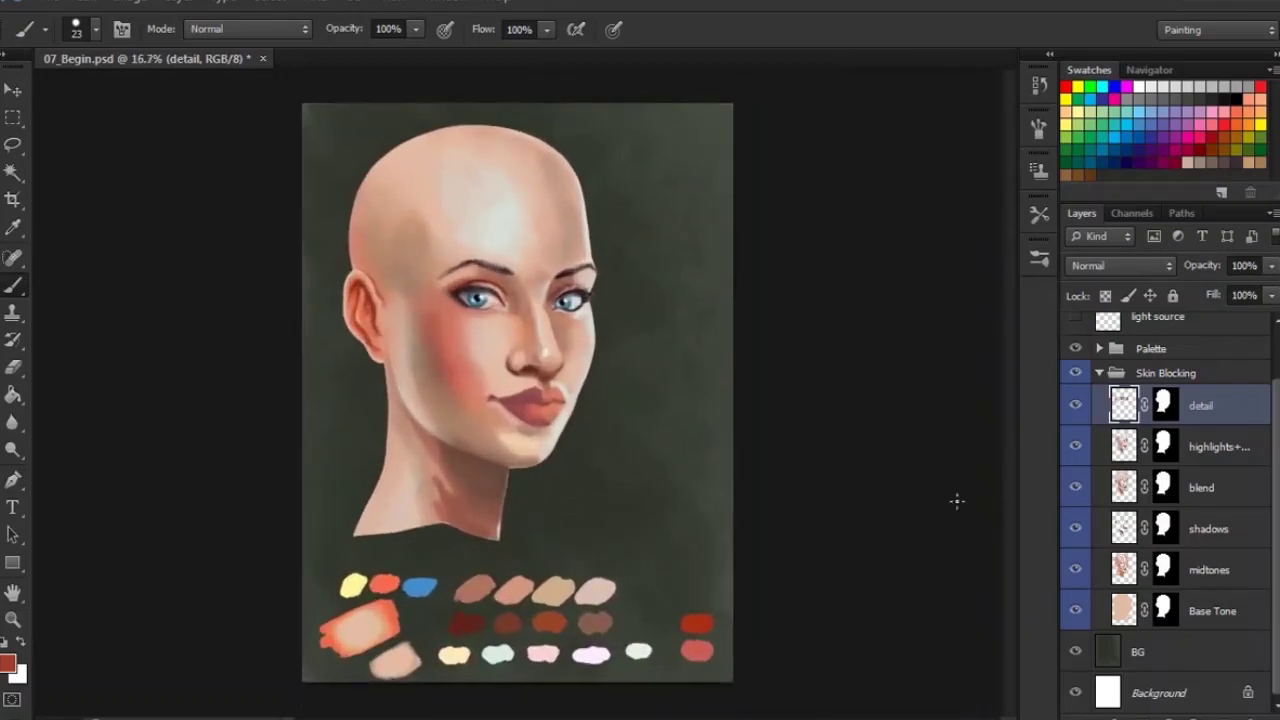
click(1076, 405)
click(1076, 405)
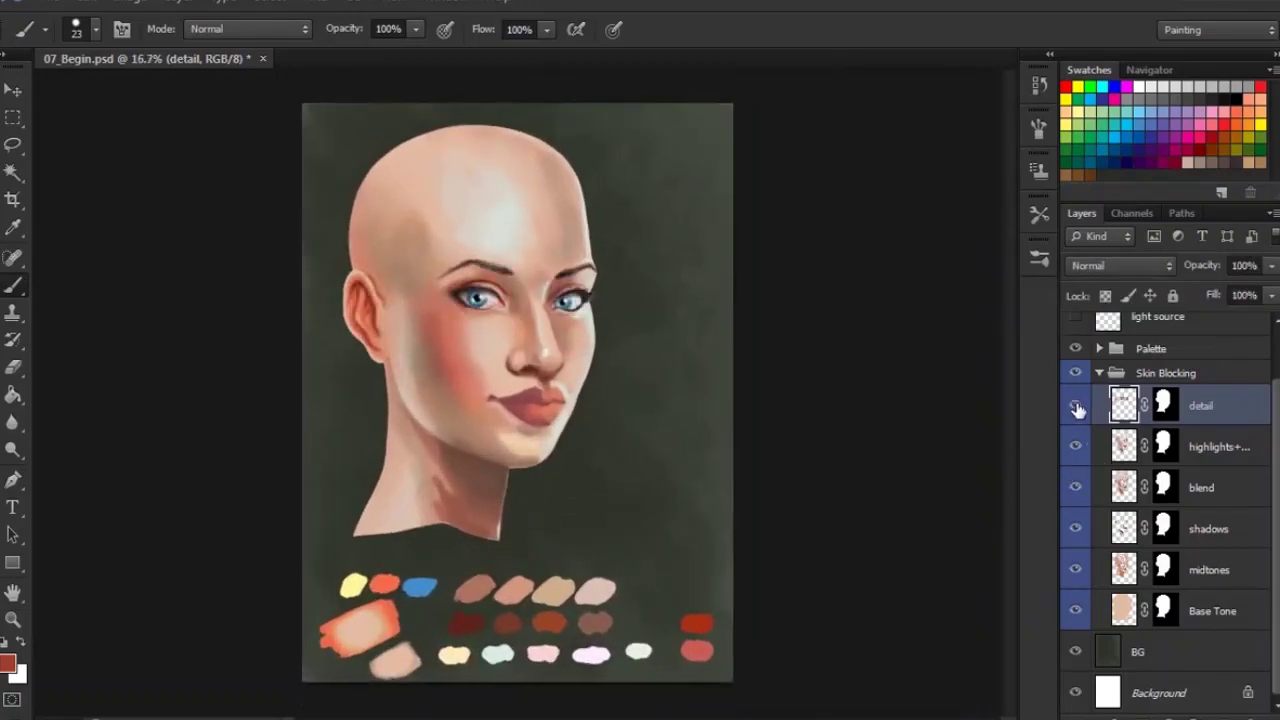